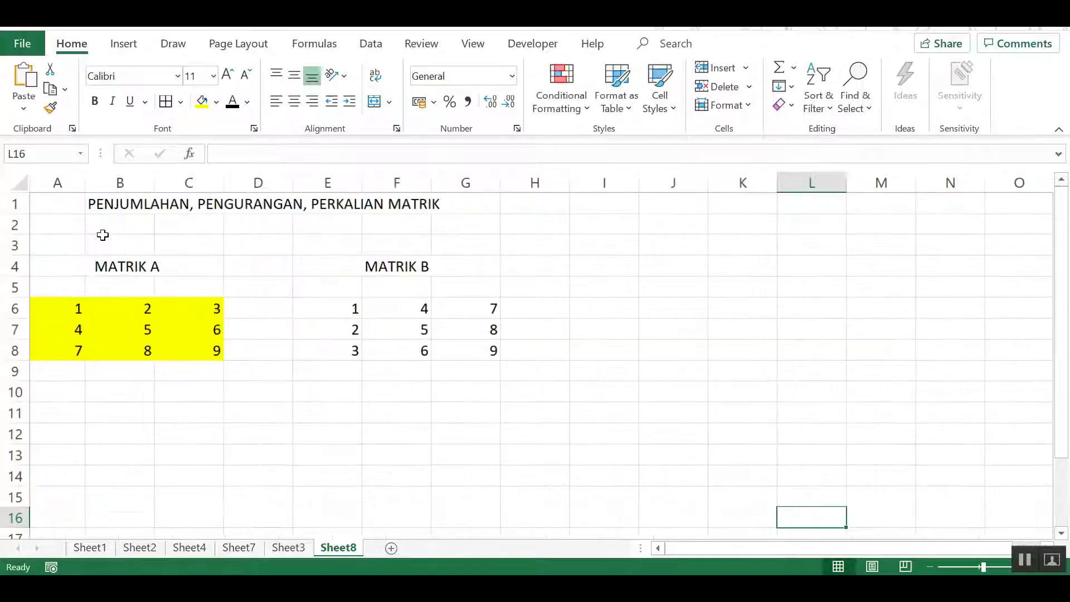
Step: Make the title across B1:F1 bold with a yellow fill
{"action": "left_click", "coordinate": [124, 207]}
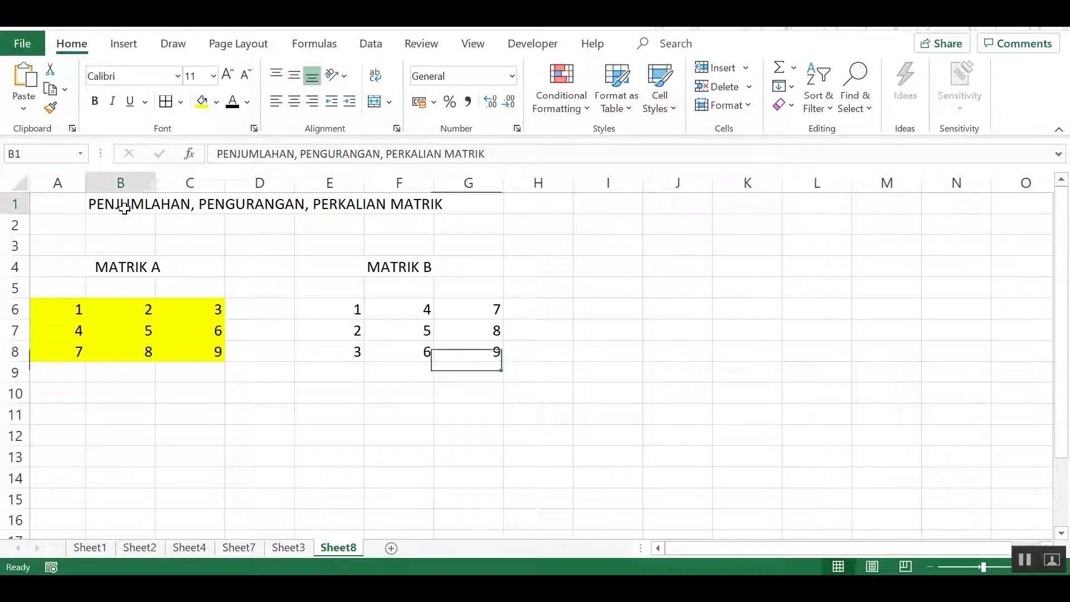
{"action": "left_click_drag", "start_coordinate": [131, 205], "coordinate": [384, 202]}
{"action": "left_click", "coordinate": [202, 102]}
{"action": "left_click", "coordinate": [291, 240]}
{"action": "left_click", "coordinate": [111, 202]}
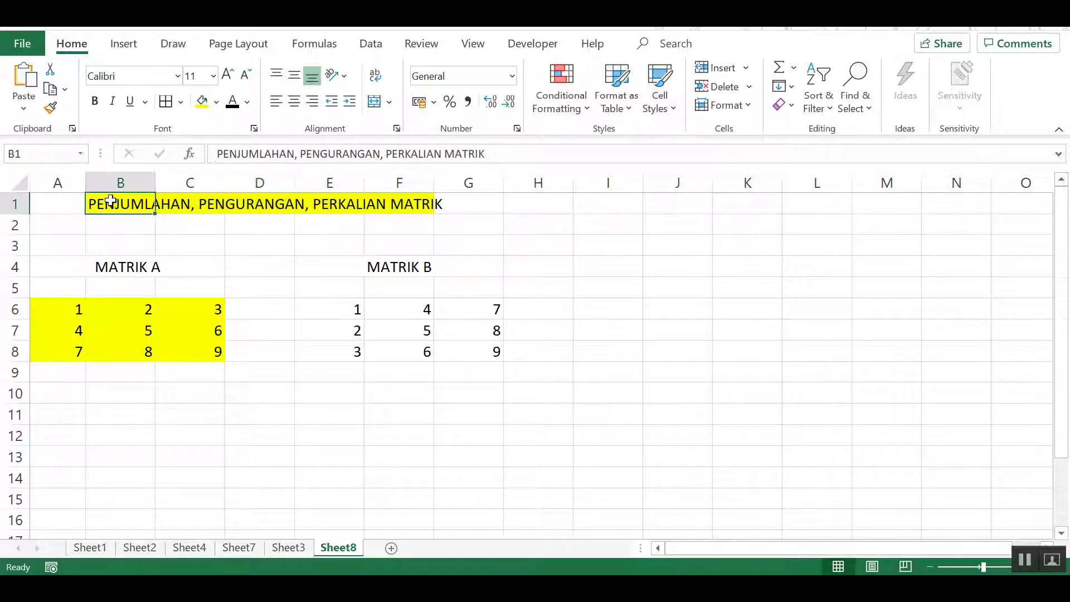
{"action": "left_click", "coordinate": [95, 102]}
{"action": "left_click", "coordinate": [259, 273]}
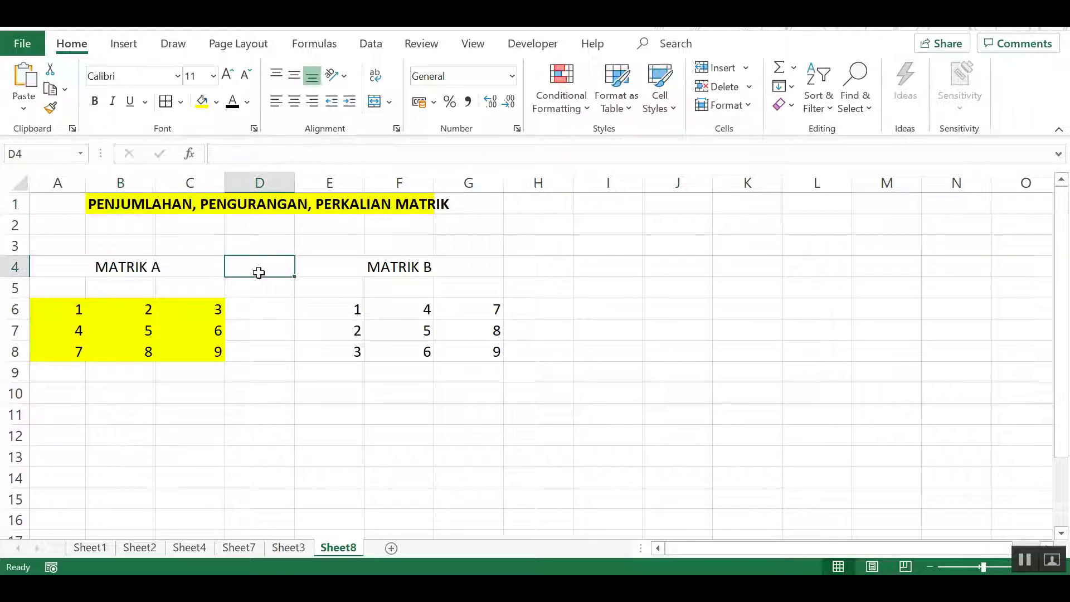
Step: Colour the MATRIK A label text purple and fill the MATRIK B label blue
{"action": "left_click", "coordinate": [106, 266]}
{"action": "left_click", "coordinate": [247, 102]}
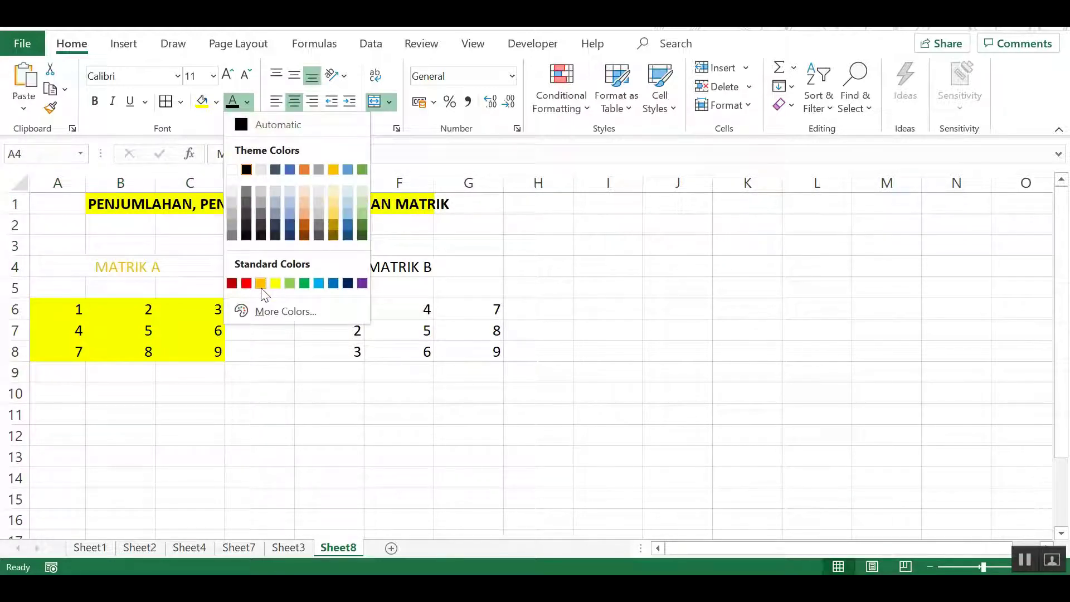
{"action": "left_click", "coordinate": [363, 283]}
{"action": "left_click", "coordinate": [371, 265]}
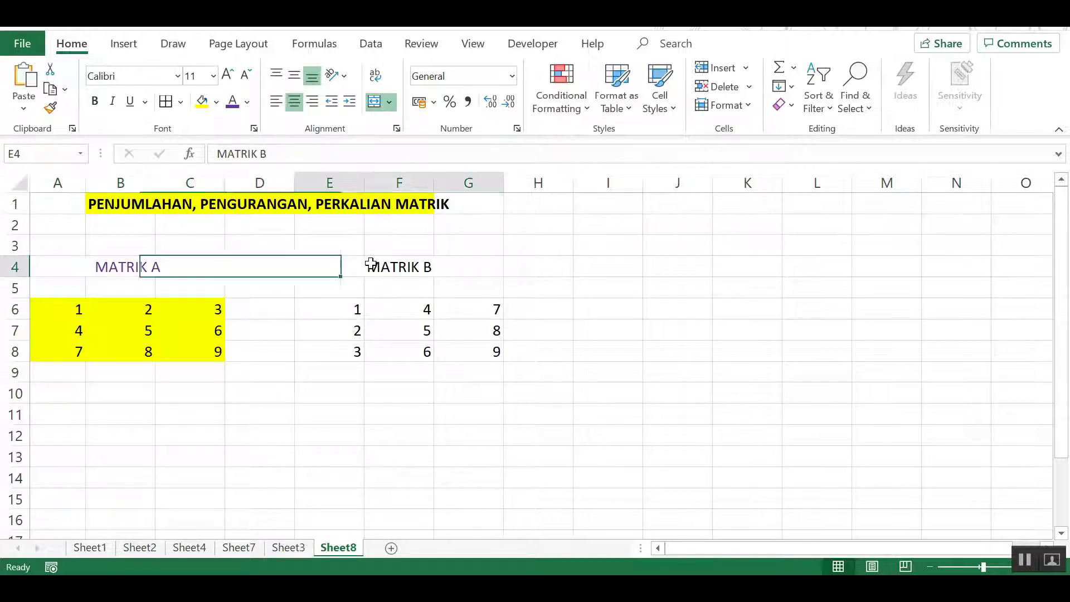
{"action": "left_click", "coordinate": [216, 103]}
{"action": "left_click", "coordinate": [261, 144]}
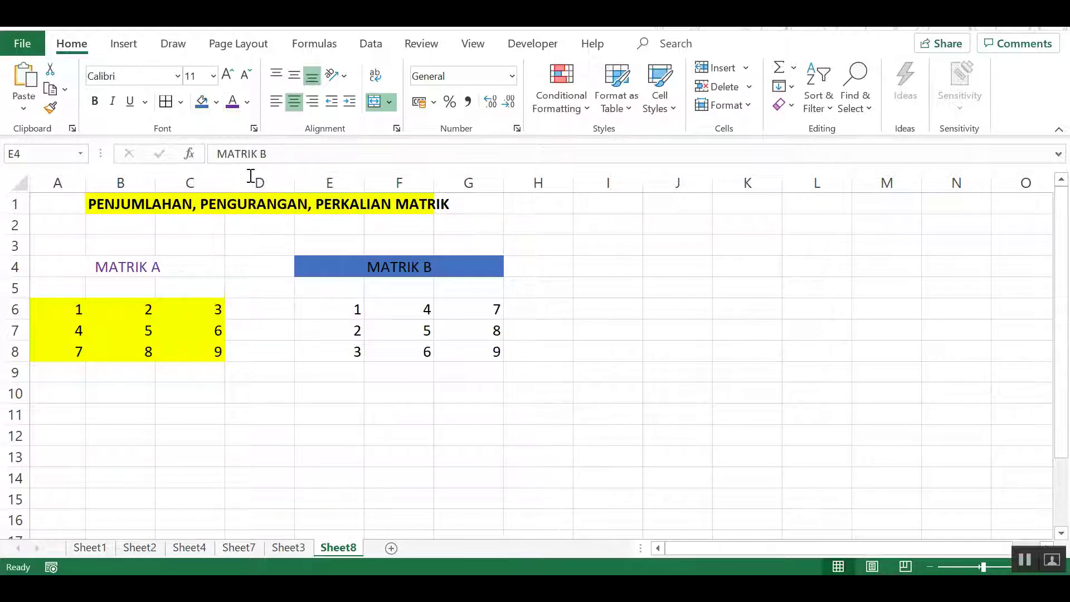
Step: Fill matrix A (A6:C8) light green and matrix B (E6:G8) light blue
{"action": "left_click_drag", "start_coordinate": [72, 309], "coordinate": [201, 352]}
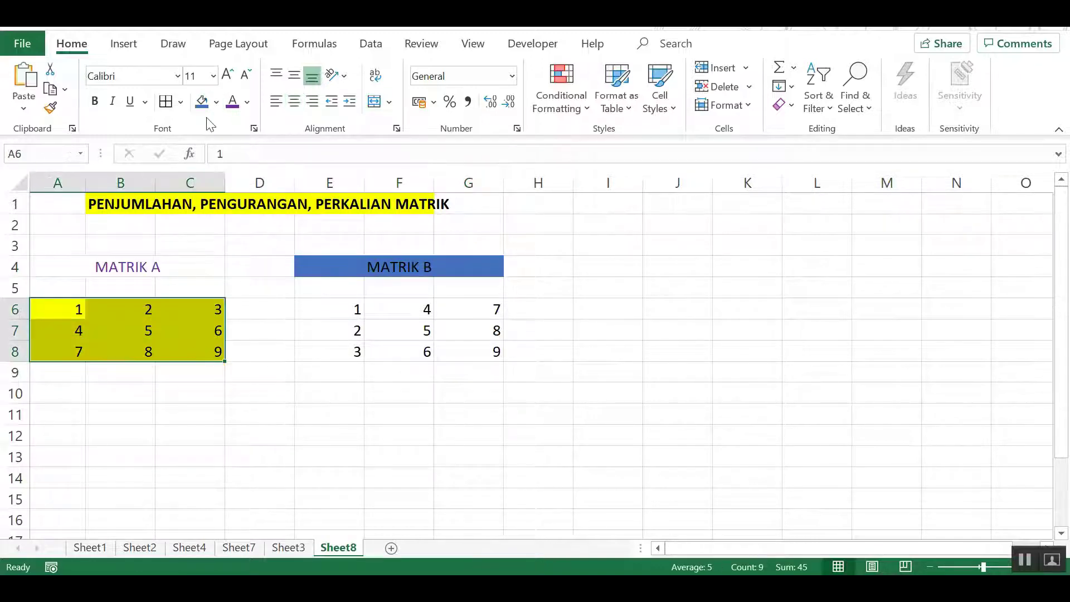
{"action": "left_click", "coordinate": [216, 103]}
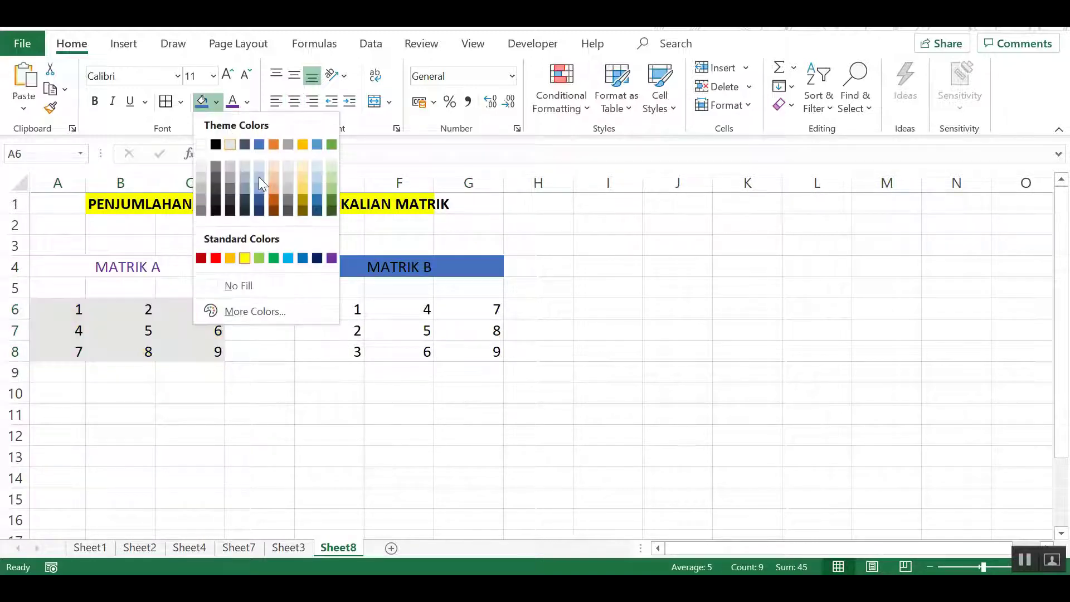
{"action": "left_click", "coordinate": [331, 173]}
{"action": "left_click_drag", "start_coordinate": [342, 308], "coordinate": [493, 357]}
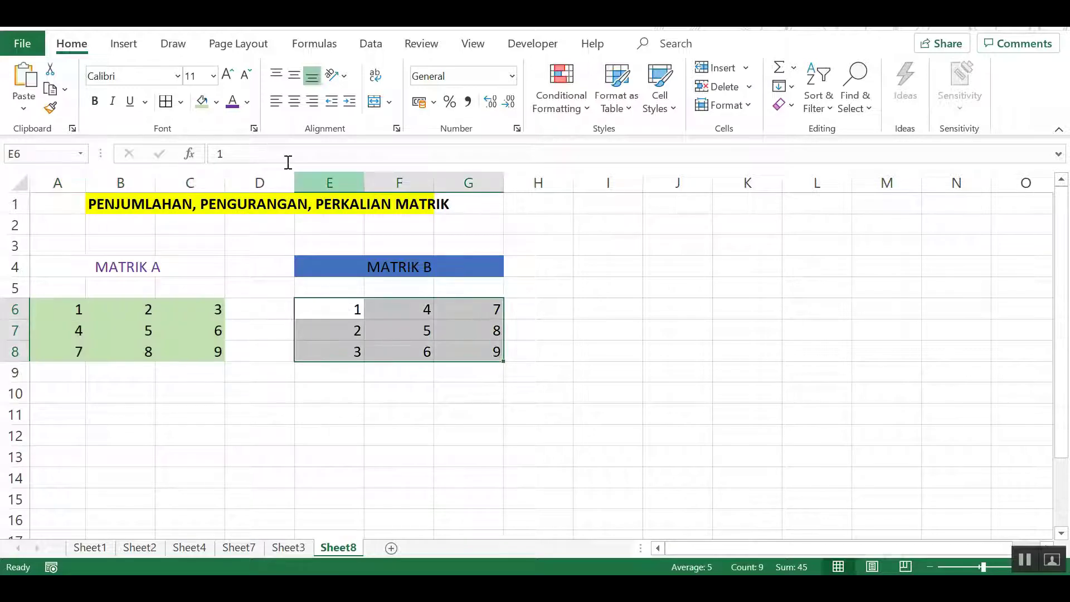
{"action": "left_click", "coordinate": [216, 102]}
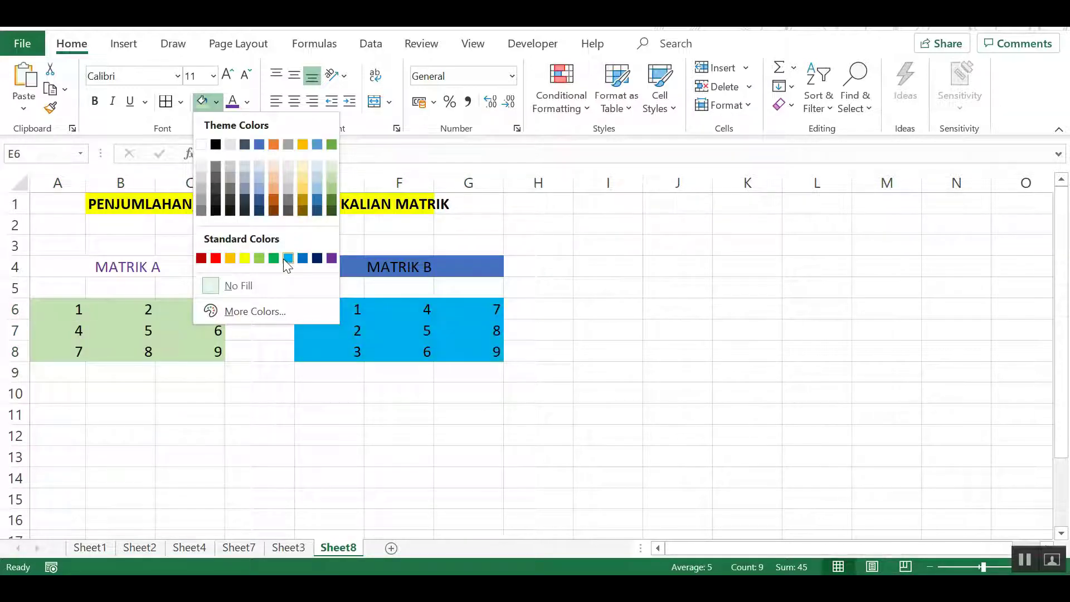
{"action": "left_click", "coordinate": [317, 183]}
Step: Remove the blue fill from the MATRIK B label in E4
{"action": "left_click", "coordinate": [372, 270]}
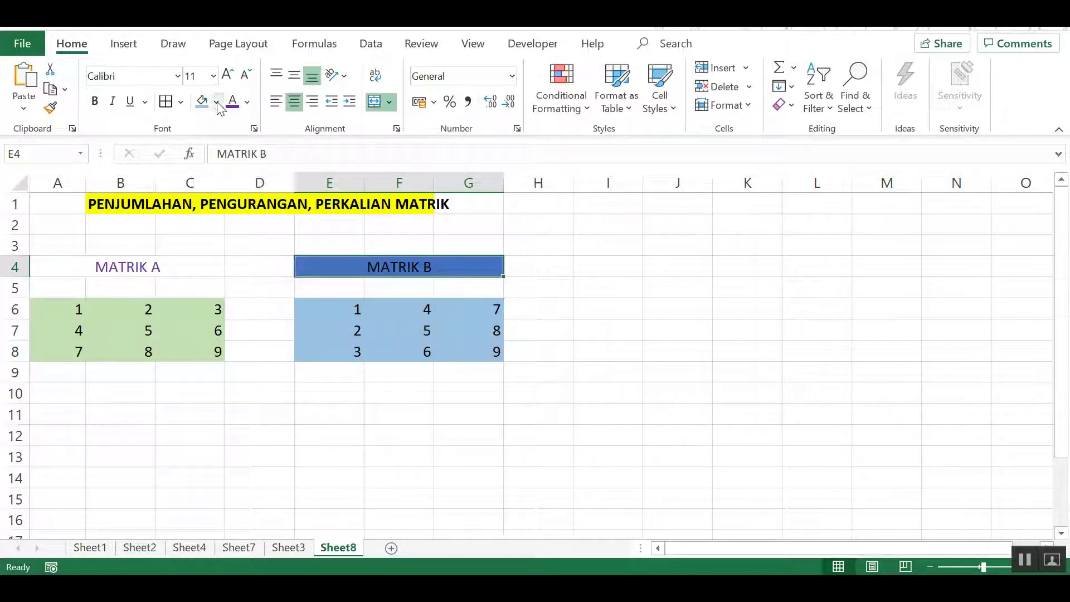
{"action": "left_click", "coordinate": [217, 103]}
{"action": "left_click", "coordinate": [202, 146]}
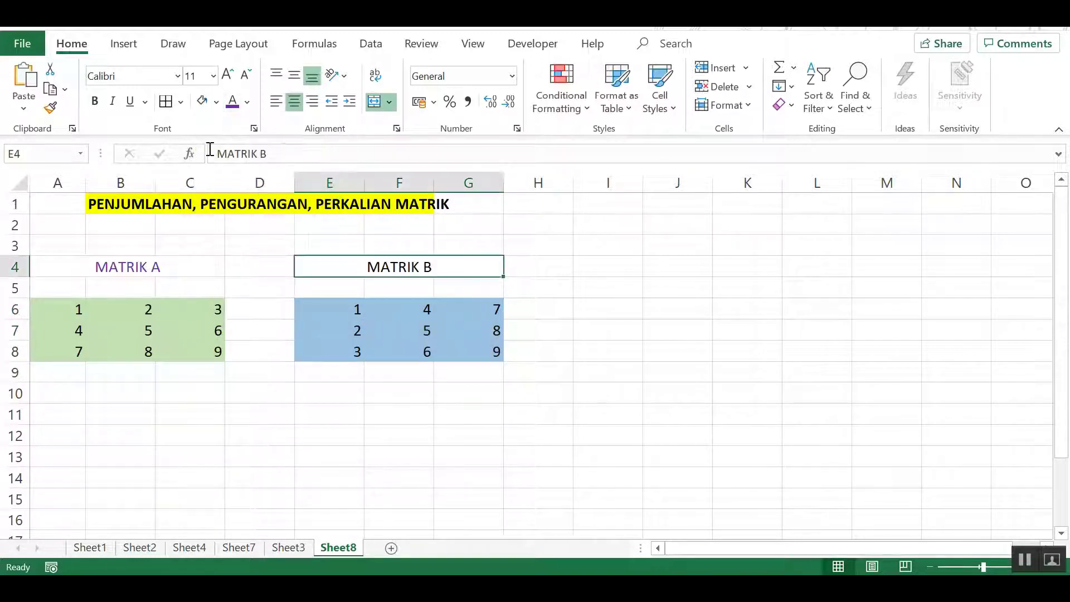
{"action": "left_click", "coordinate": [317, 283]}
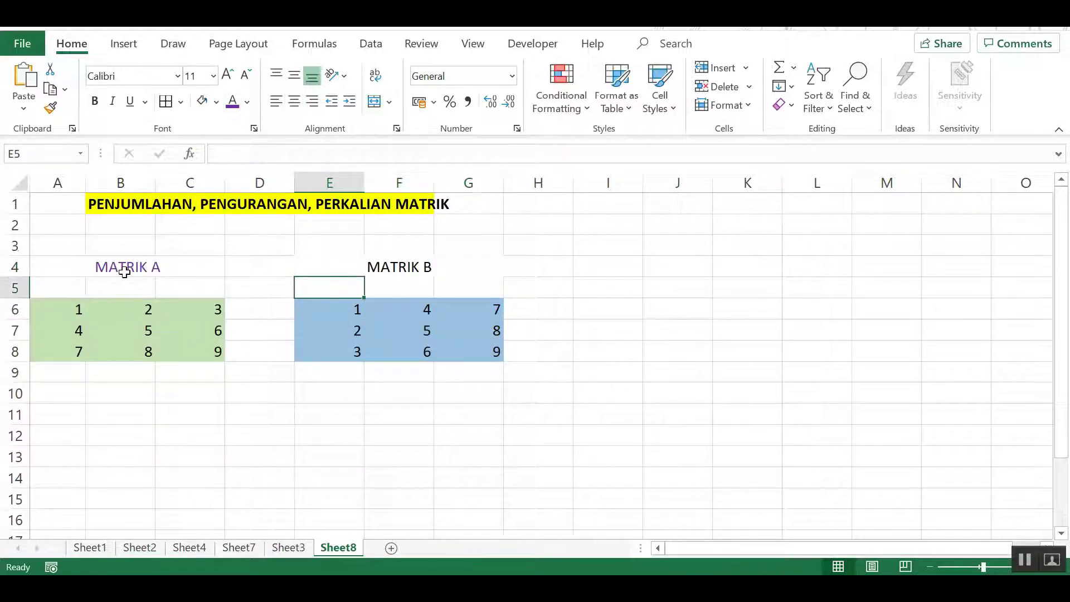
{"action": "left_click", "coordinate": [312, 397]}
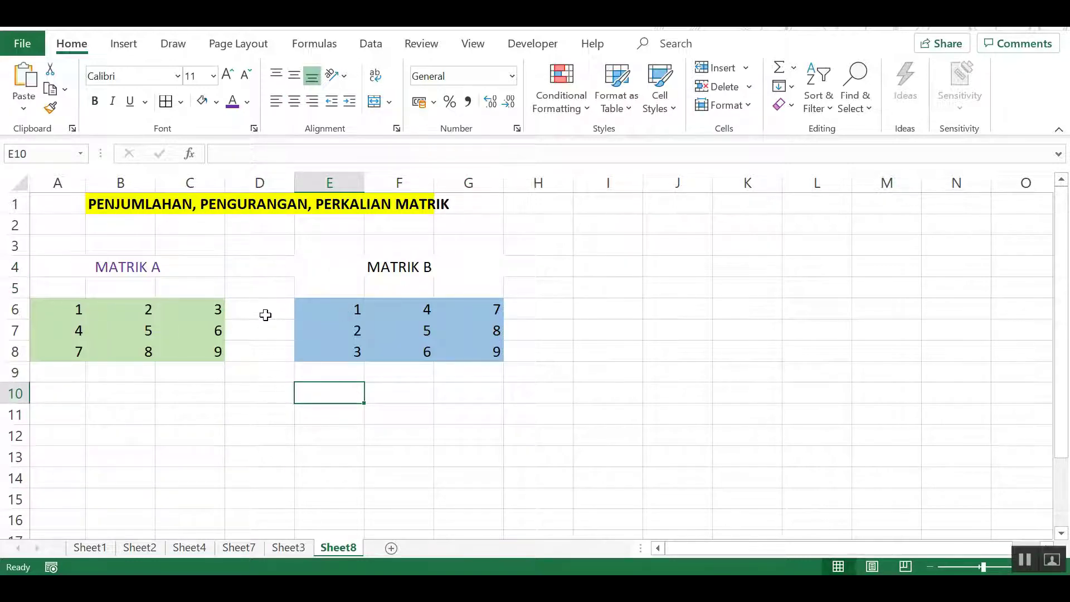
Step: Enter the section label Penjumlahan in A3 and the heading hasil in I4
{"action": "left_click", "coordinate": [52, 240]}
{"action": "type", "text": "Penjumlahan"}
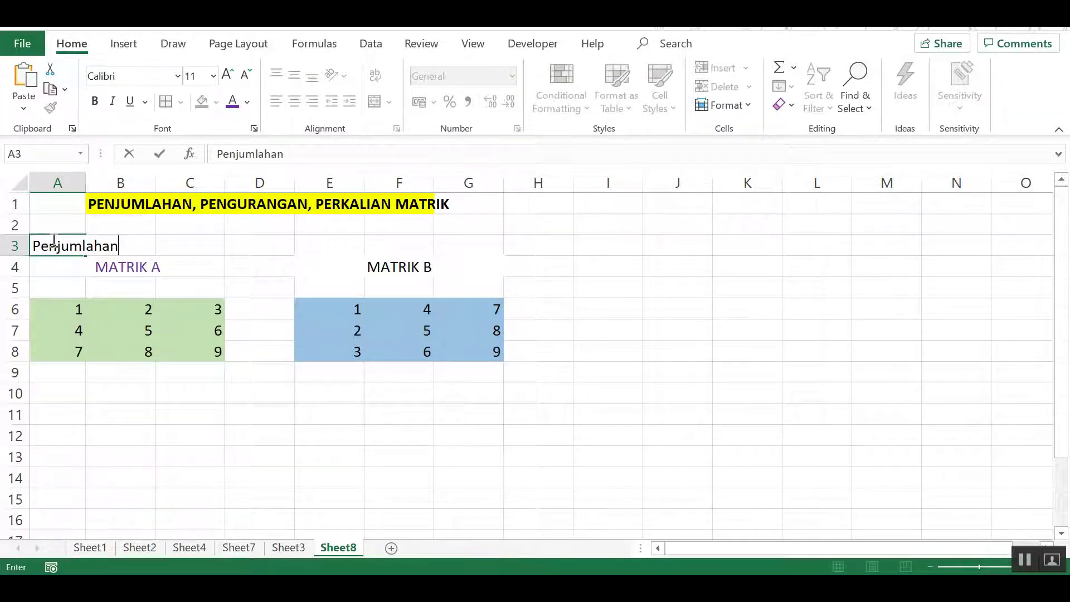
{"action": "key", "text": "Return"}
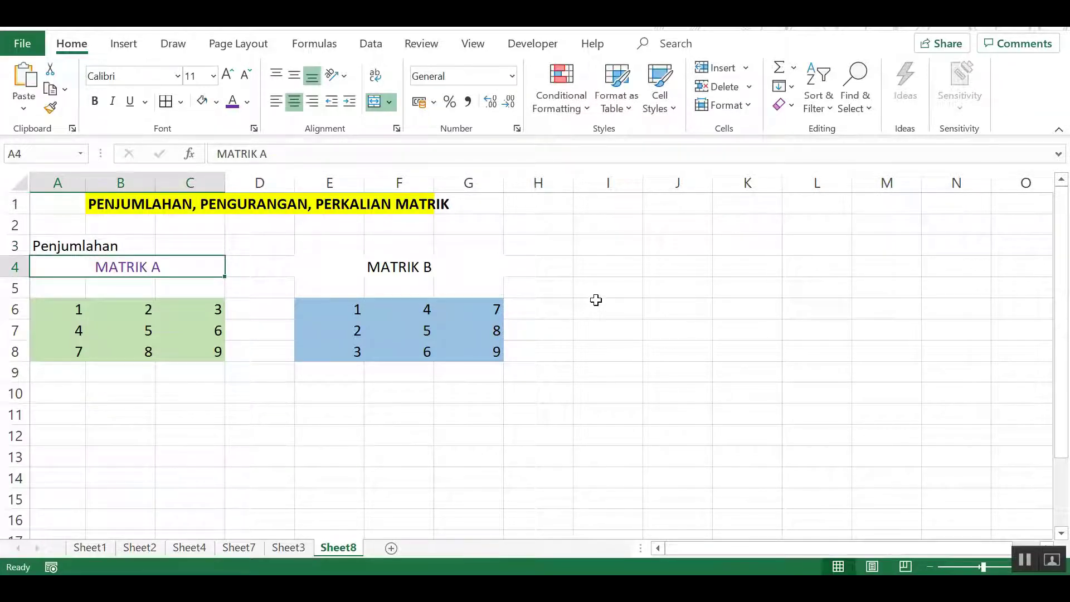
{"action": "left_click", "coordinate": [600, 290]}
{"action": "left_click", "coordinate": [604, 266]}
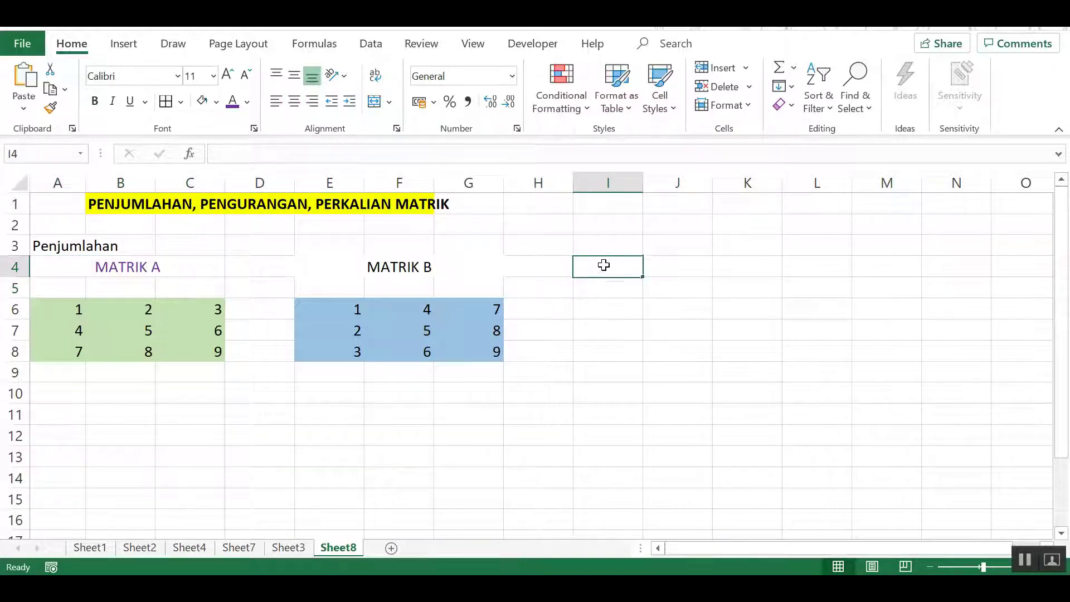
{"action": "type", "text": "hasil"}
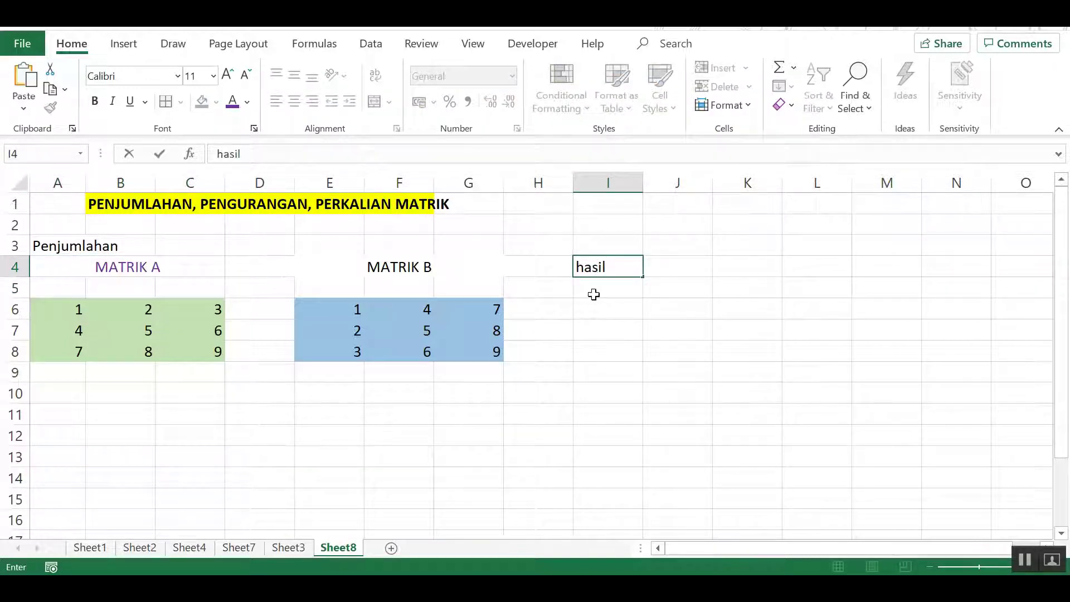
{"action": "key", "text": "Return"}
Step: Enter =(A6:C8+E6:G8) in I6:K8 to spill the summed matrix 2, 6, 10 …
{"action": "left_click_drag", "start_coordinate": [608, 308], "coordinate": [746, 354]}
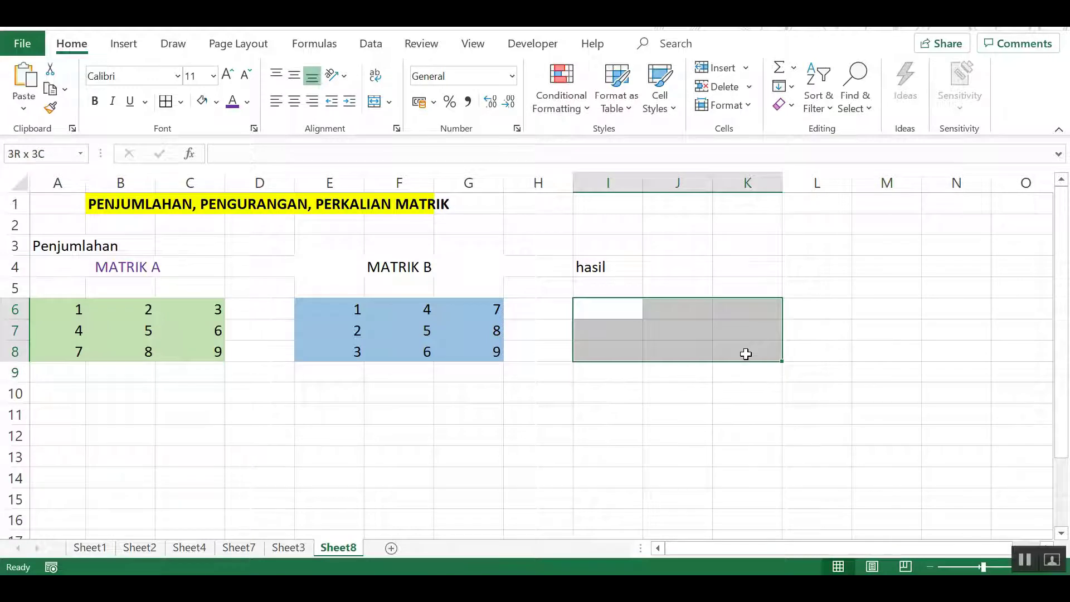
{"action": "type", "text": "="}
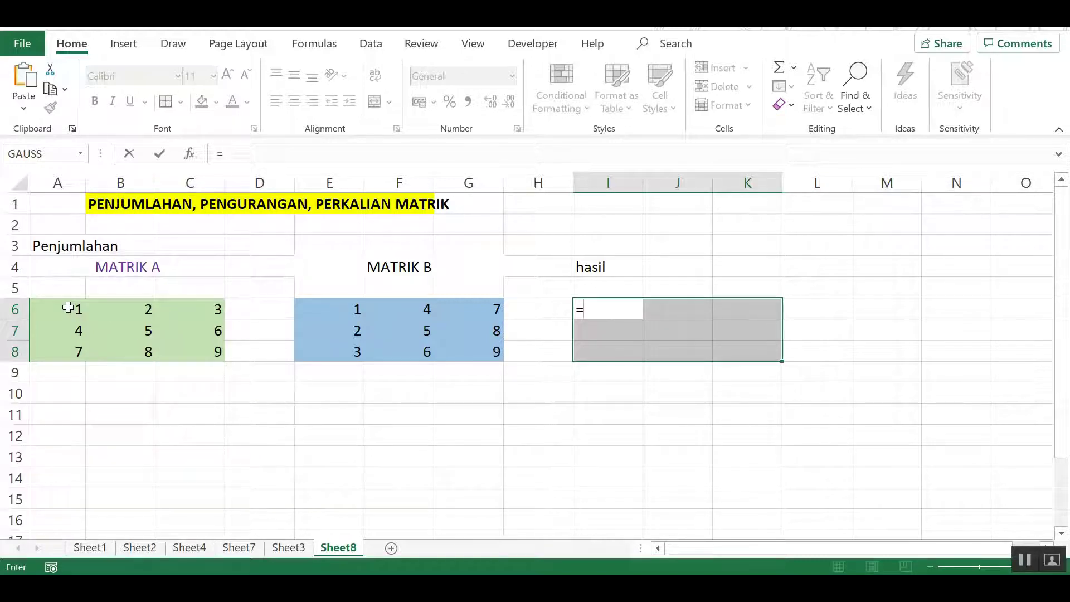
{"action": "type", "text": "("}
{"action": "left_click_drag", "start_coordinate": [68, 307], "coordinate": [186, 352]}
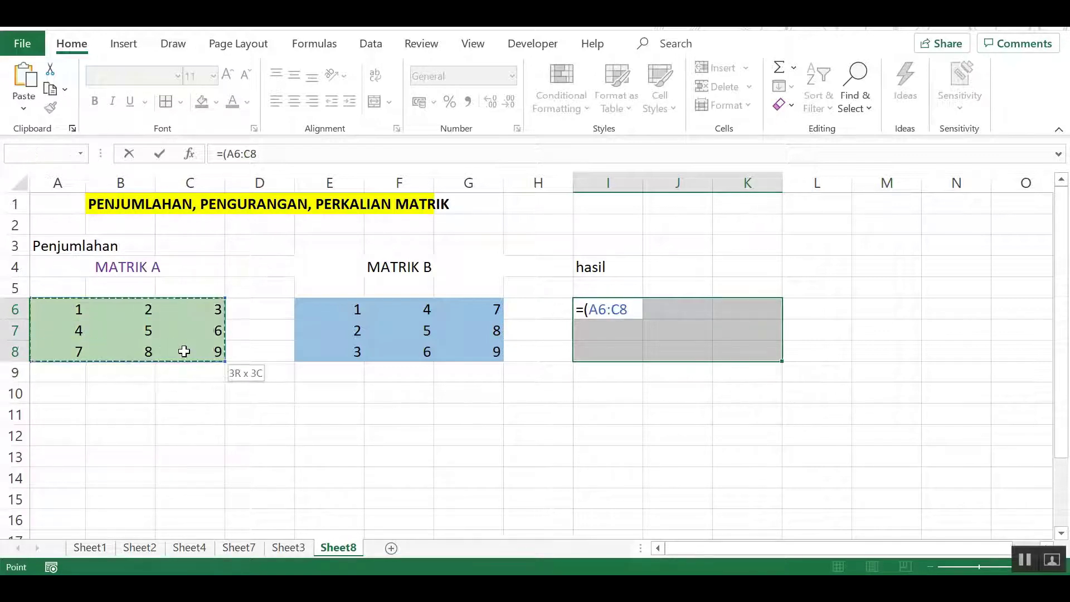
{"action": "type", "text": "+"}
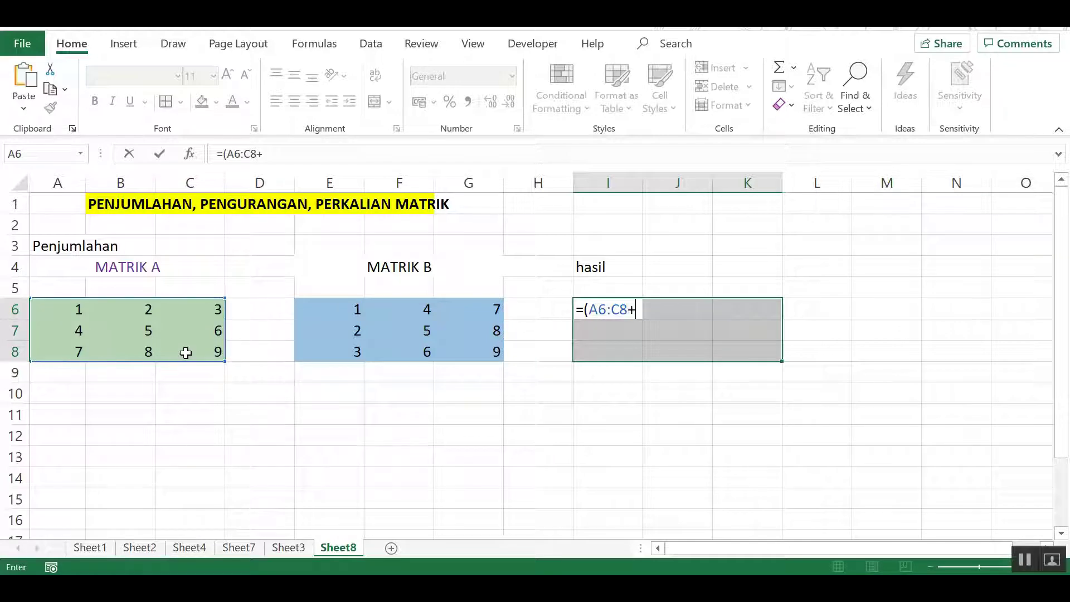
{"action": "mouse_move", "coordinate": [327, 308]}
{"action": "left_mouse_down"}
{"action": "mouse_move", "coordinate": [467, 363]}
{"action": "mouse_move", "coordinate": [469, 353]}
{"action": "left_mouse_up"}
{"action": "type", "text": ")"}
{"action": "key", "text": "Return"}
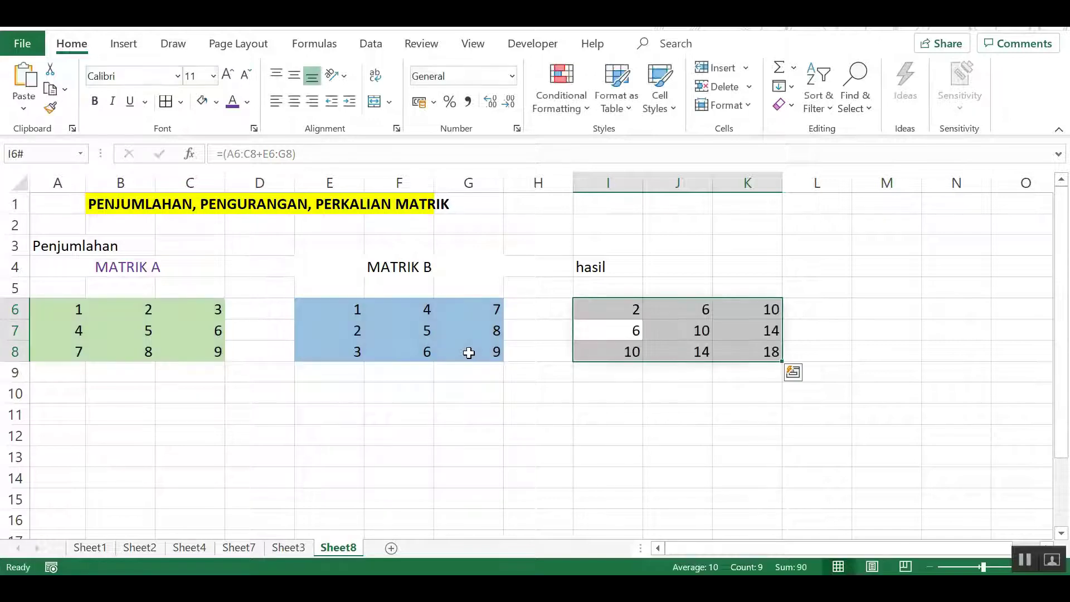
{"action": "left_click", "coordinate": [653, 447]}
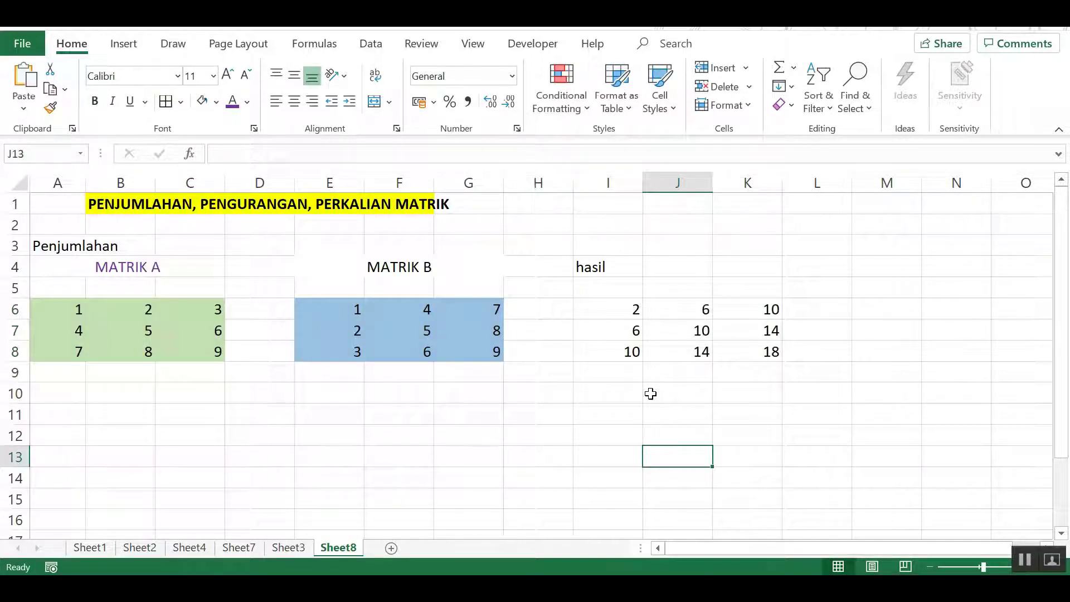
Step: Give the result matrix I6:K8 dark text and a light gold fill
{"action": "left_click", "coordinate": [550, 398]}
{"action": "left_click_drag", "start_coordinate": [613, 307], "coordinate": [772, 350]}
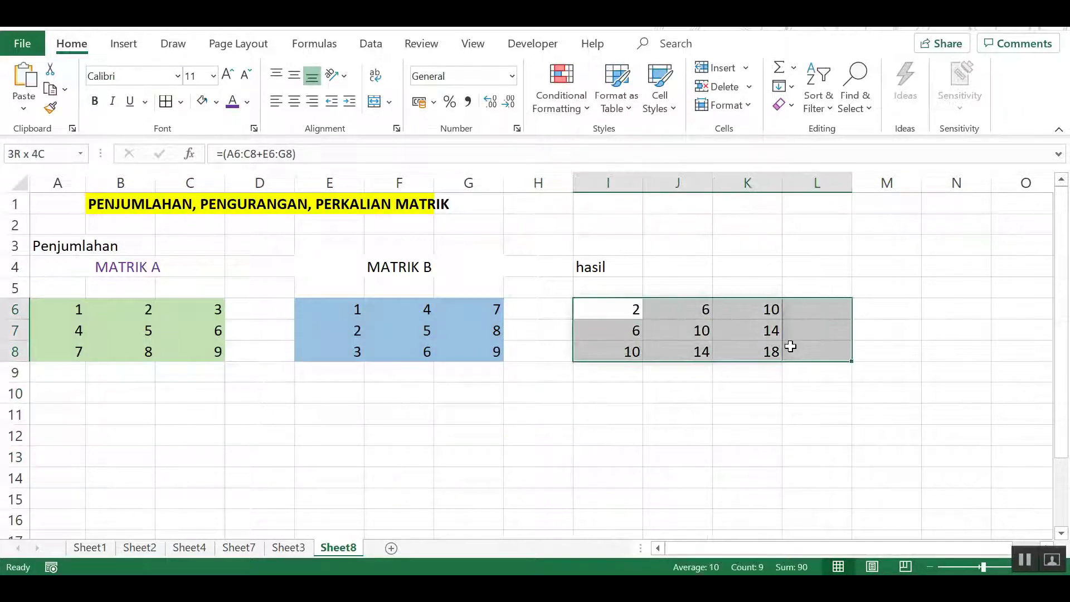
{"action": "left_click", "coordinate": [247, 102]}
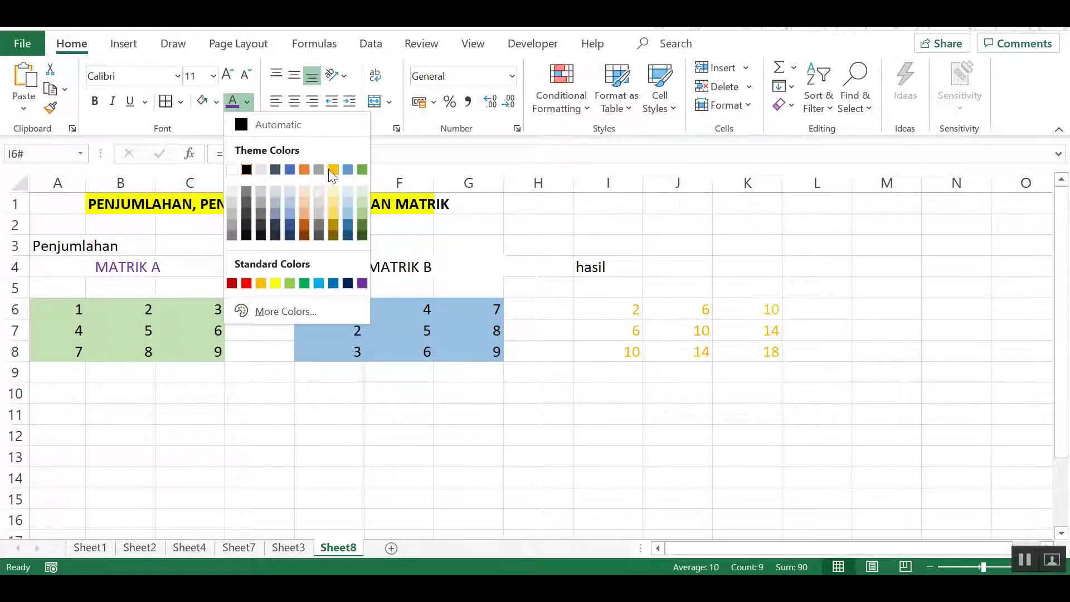
{"action": "left_click", "coordinate": [277, 172]}
{"action": "left_click", "coordinate": [216, 103]}
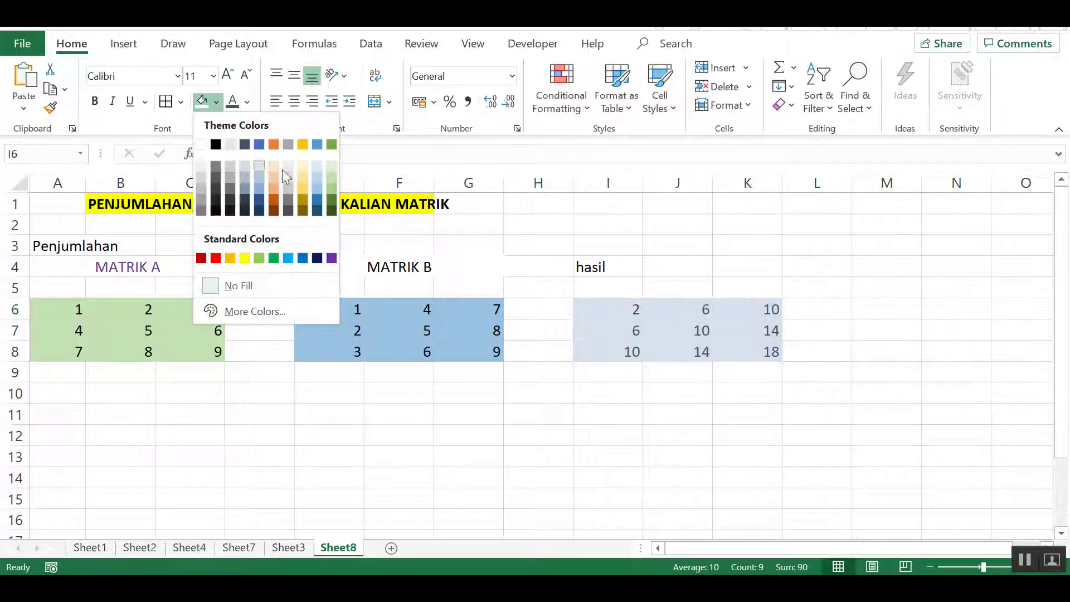
{"action": "left_click", "coordinate": [302, 169]}
{"action": "left_click", "coordinate": [624, 307]}
{"action": "key", "text": "Down"}
Step: Change the I4 heading to read 'hasil =AXB'
{"action": "double_click", "coordinate": [622, 272]}
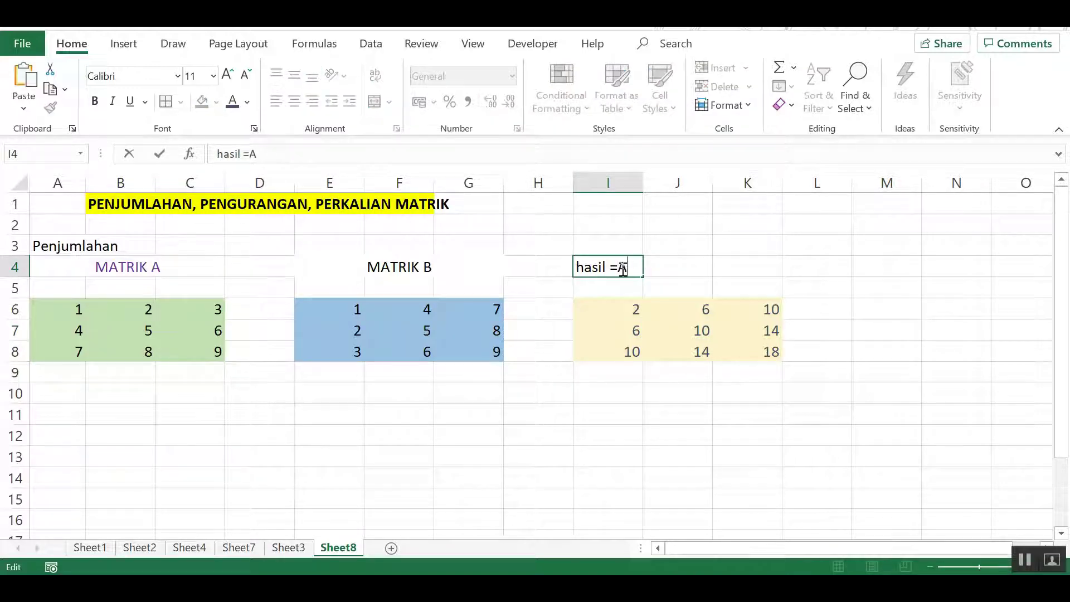
{"action": "type", "text": "XB"}
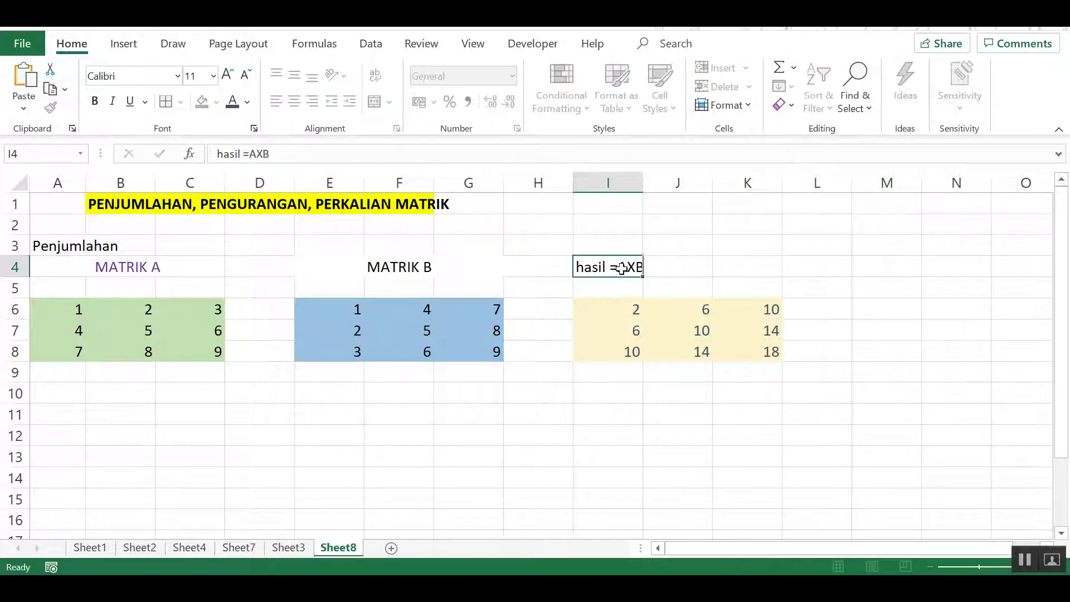
{"action": "key", "text": "Return"}
{"action": "left_click", "coordinate": [426, 498]}
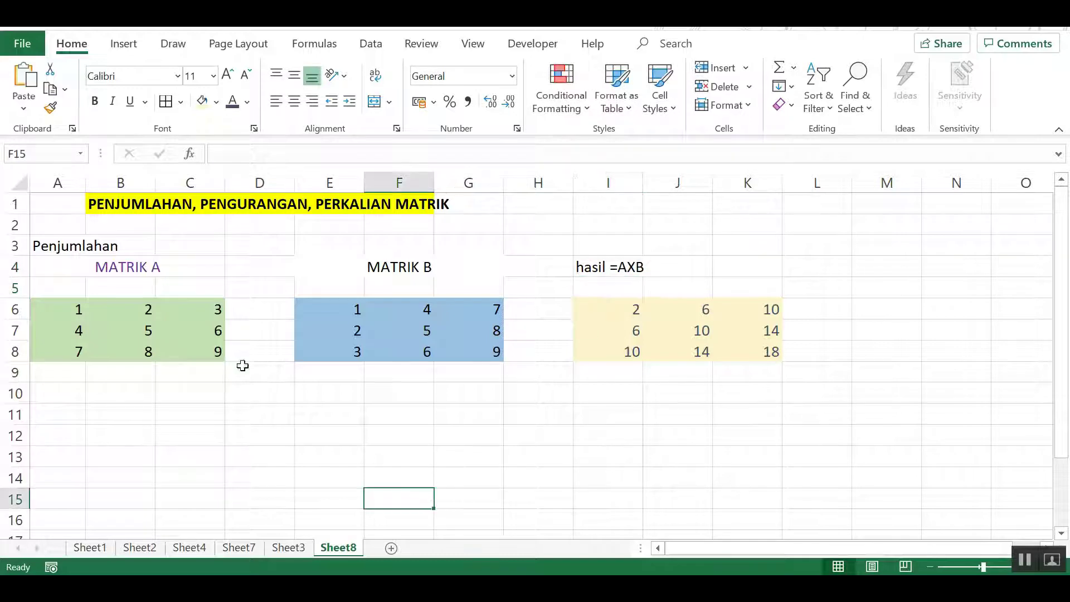
{"action": "left_click", "coordinate": [52, 400]}
Step: Label A10 'pengurangan' and copy the matrices A and B block to A12
{"action": "type", "text": "p"}
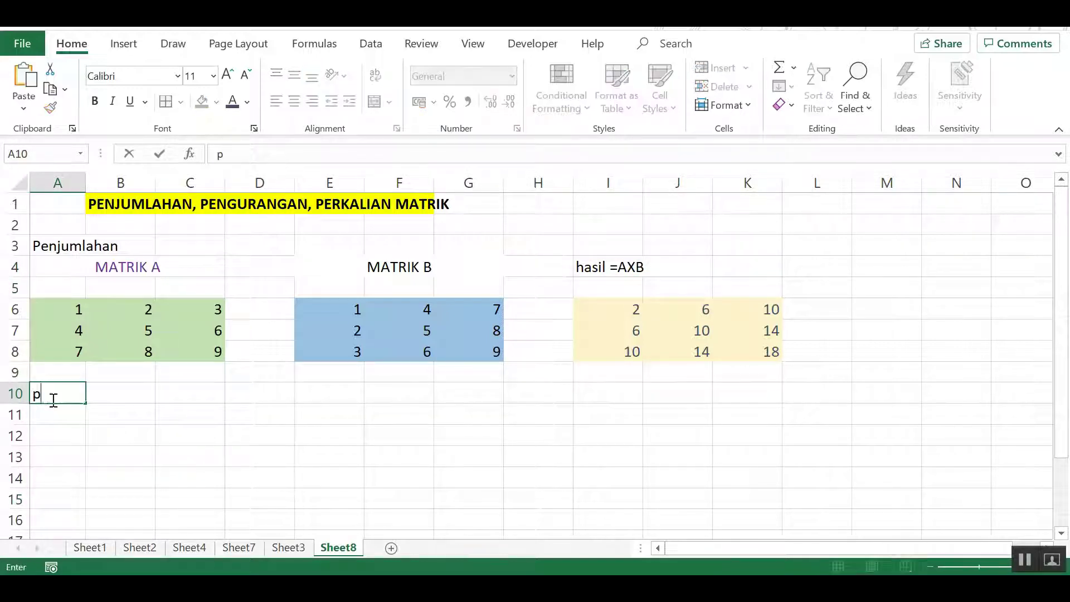
{"action": "type", "text": "engurangan"}
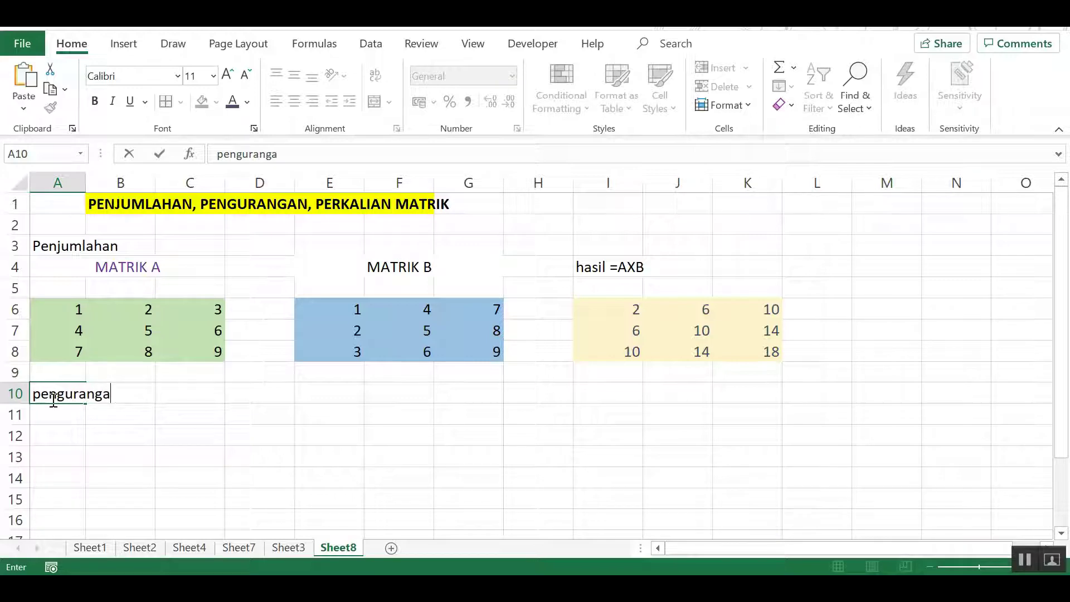
{"action": "key", "text": "Return"}
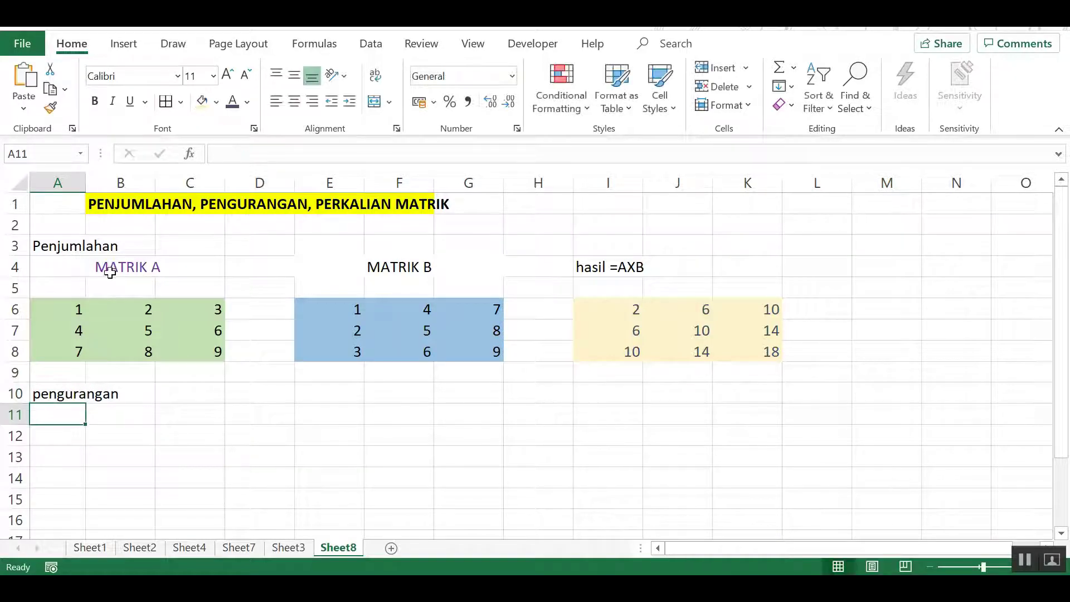
{"action": "left_click_drag", "start_coordinate": [109, 269], "coordinate": [480, 348]}
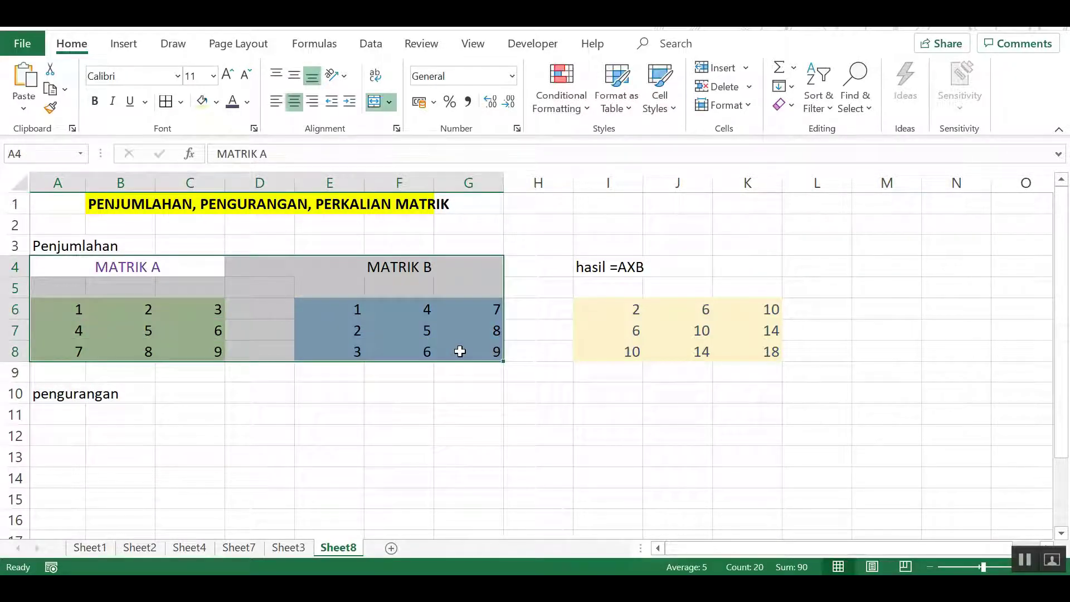
{"action": "key", "text": "ctrl+c"}
{"action": "left_click", "coordinate": [73, 435]}
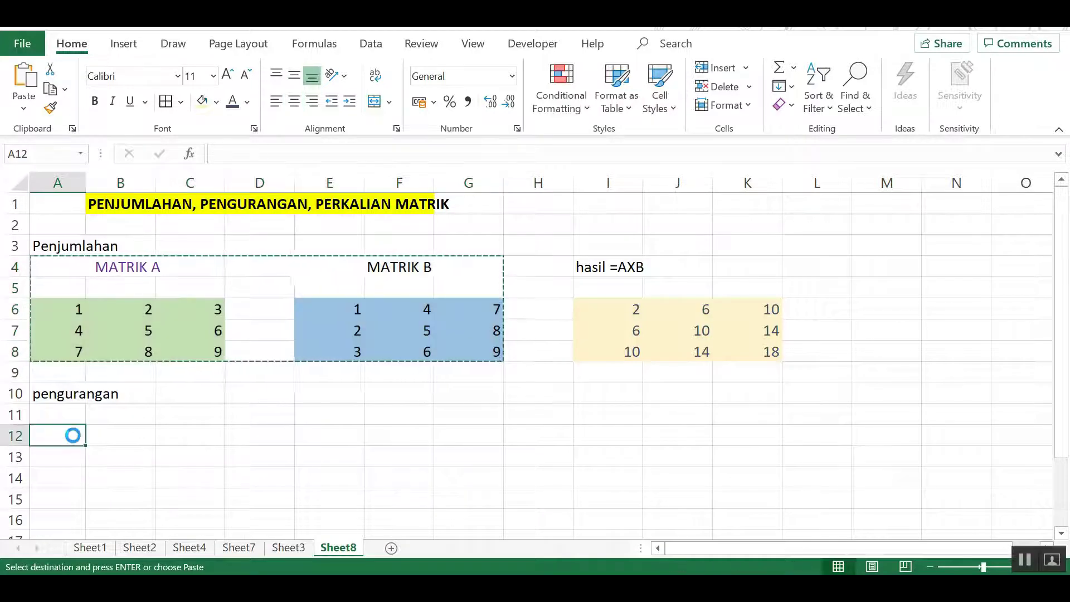
{"action": "key", "text": "ctrl+v"}
Step: Enter the heading 'hasil=A-B' in I12
{"action": "left_click", "coordinate": [560, 460]}
{"action": "left_click", "coordinate": [597, 432]}
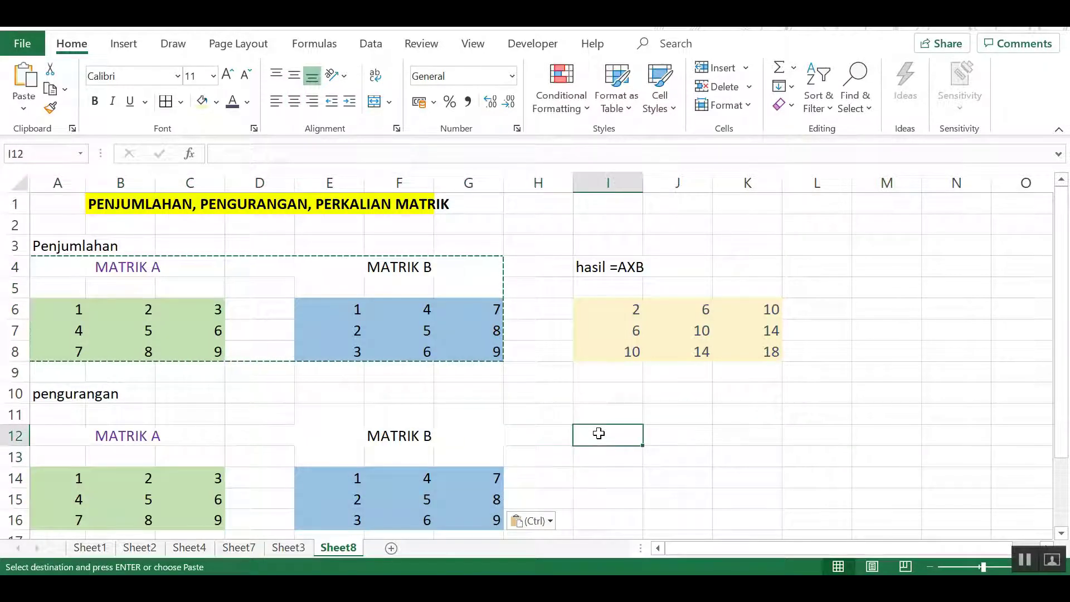
{"action": "type", "text": "hasil"}
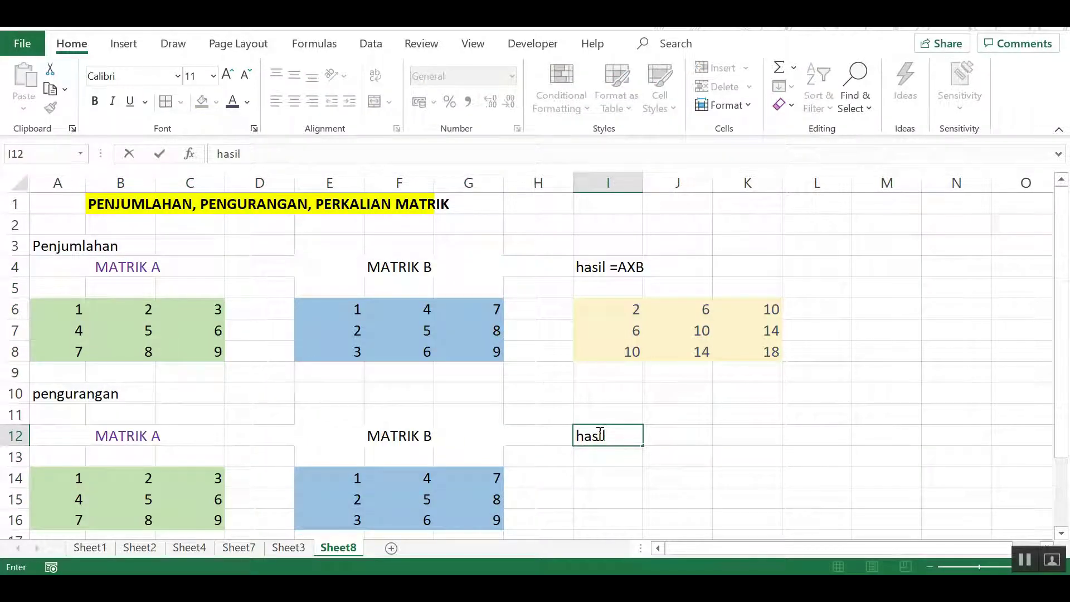
{"action": "type", "text": "=a"}
{"action": "key", "text": "Return"}
Step: Enter =(A14:C16-E14:G16) across I14:K16, giving the difference 0, -2, -4 …
{"action": "left_click_drag", "start_coordinate": [1065, 427], "coordinate": [1068, 516]}
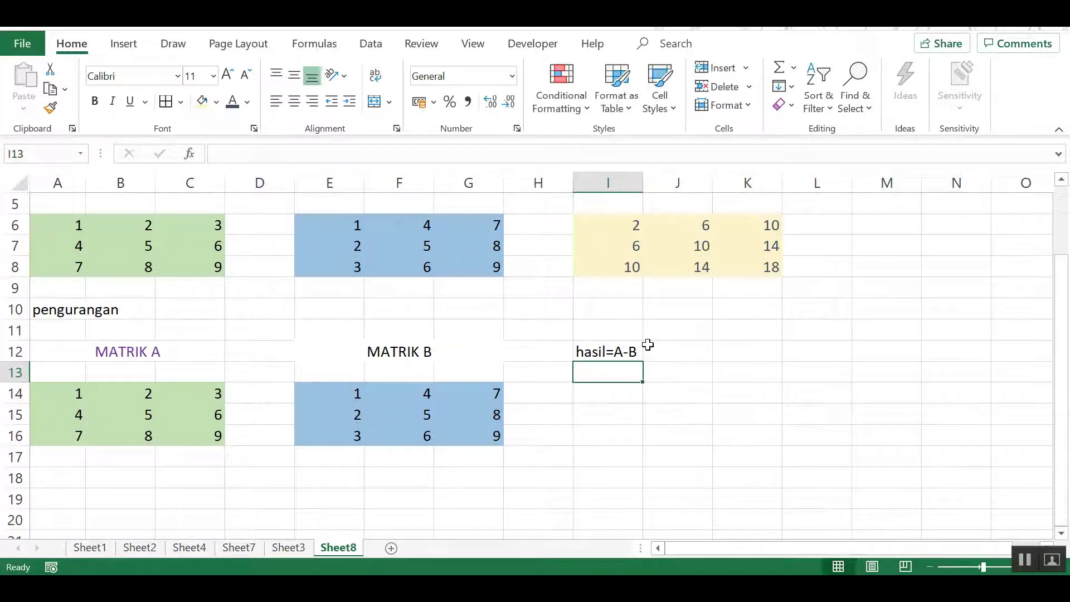
{"action": "left_click", "coordinate": [598, 387]}
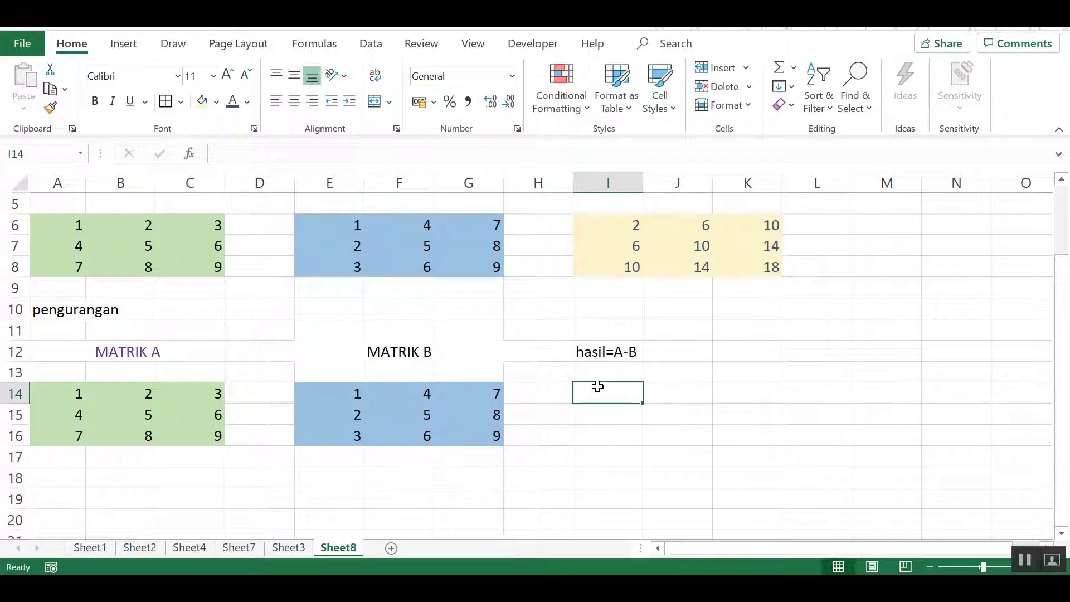
{"action": "left_click_drag", "start_coordinate": [597, 386], "coordinate": [745, 436]}
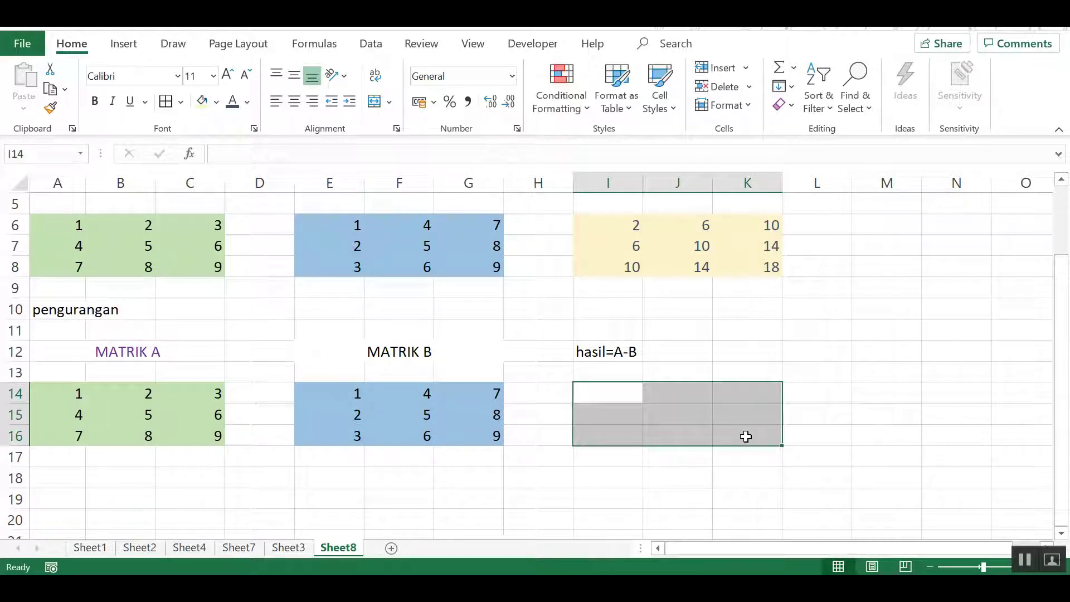
{"action": "type", "text": "="}
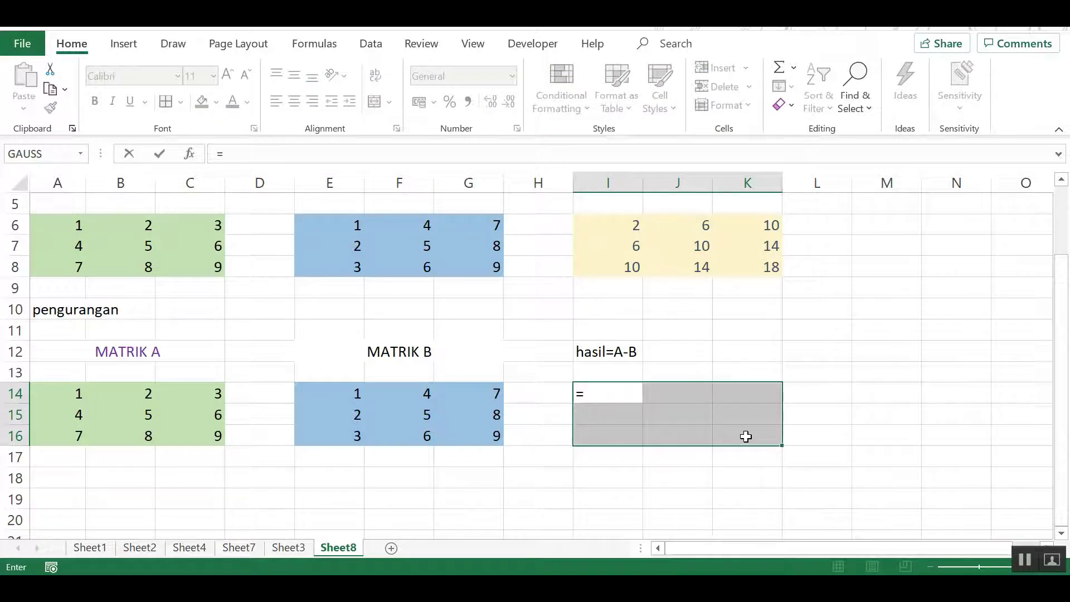
{"action": "type", "text": "("}
{"action": "left_click_drag", "start_coordinate": [59, 393], "coordinate": [185, 443]}
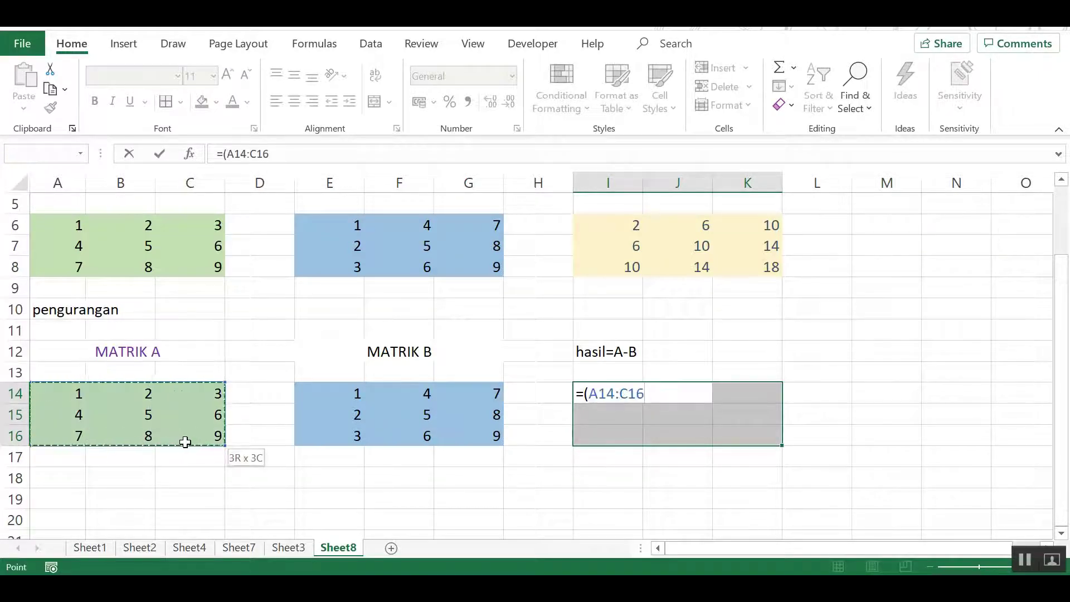
{"action": "type", "text": "-"}
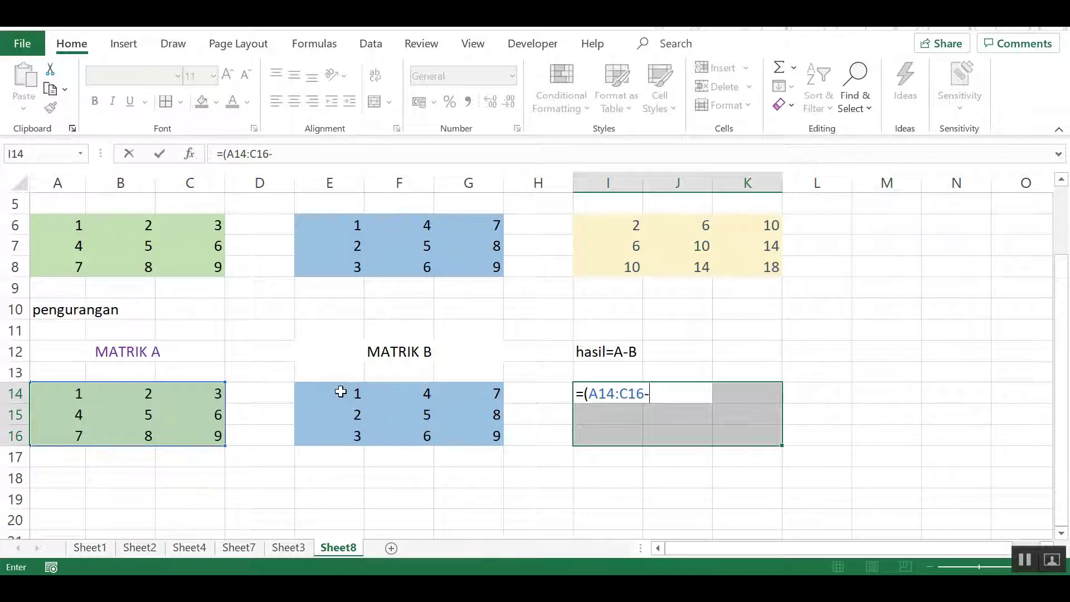
{"action": "left_click_drag", "start_coordinate": [342, 392], "coordinate": [480, 441]}
{"action": "type", "text": ")"}
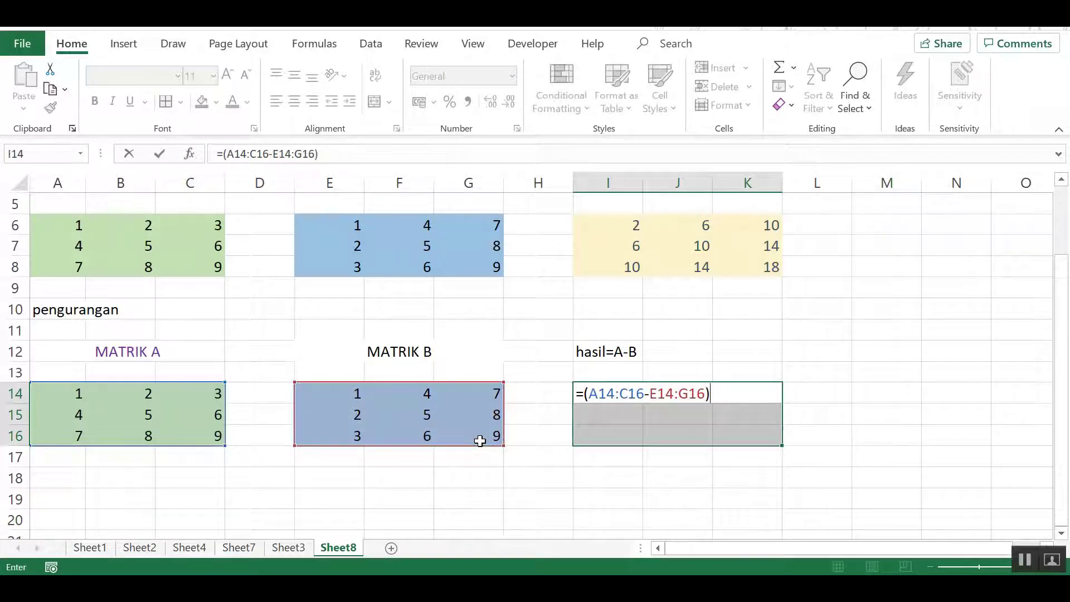
{"action": "key", "text": "Return"}
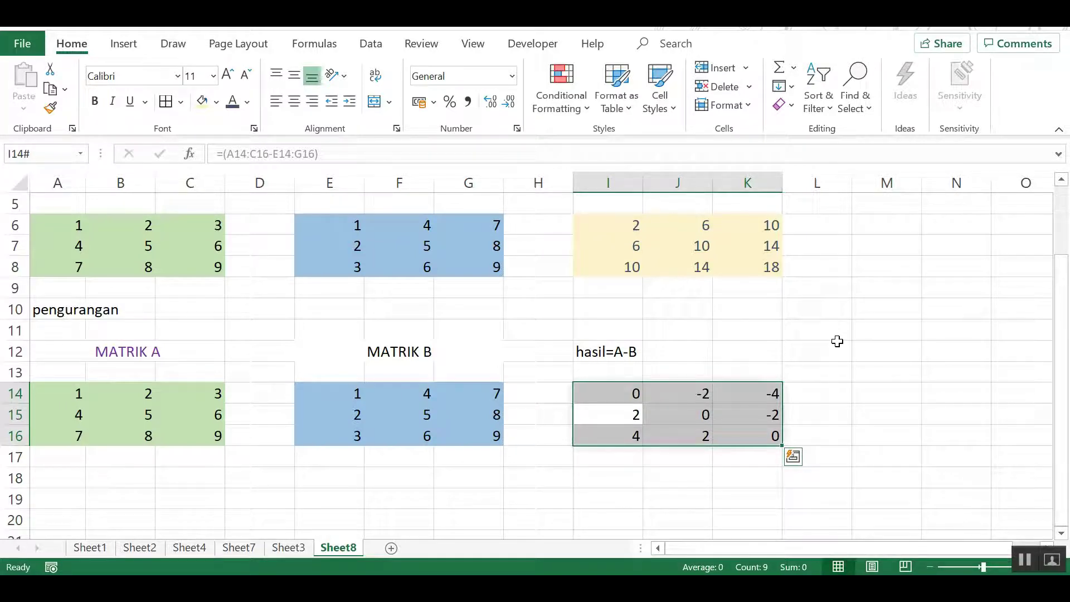
Step: Fill the difference matrix I14:K16 gold/orange, then select the pengurangan row 10
{"action": "left_click", "coordinate": [873, 336]}
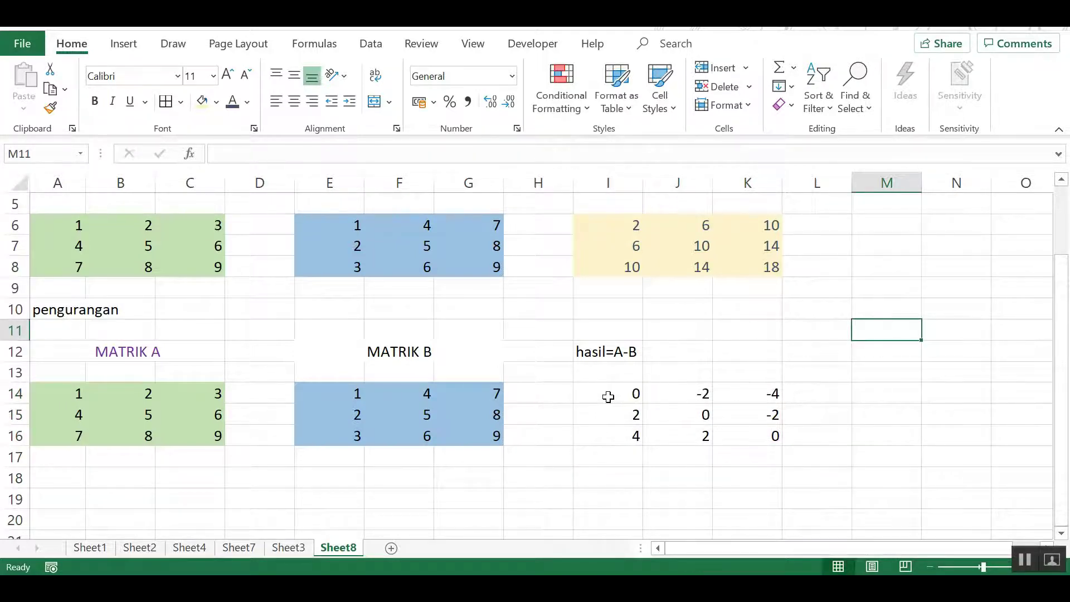
{"action": "left_click_drag", "start_coordinate": [609, 397], "coordinate": [772, 436]}
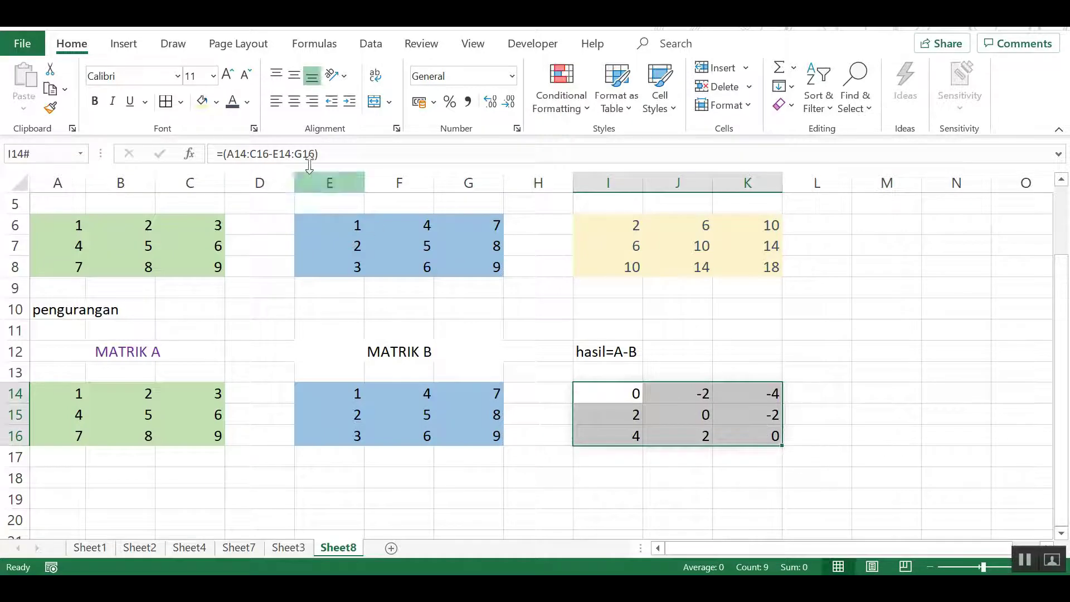
{"action": "left_click", "coordinate": [216, 102]}
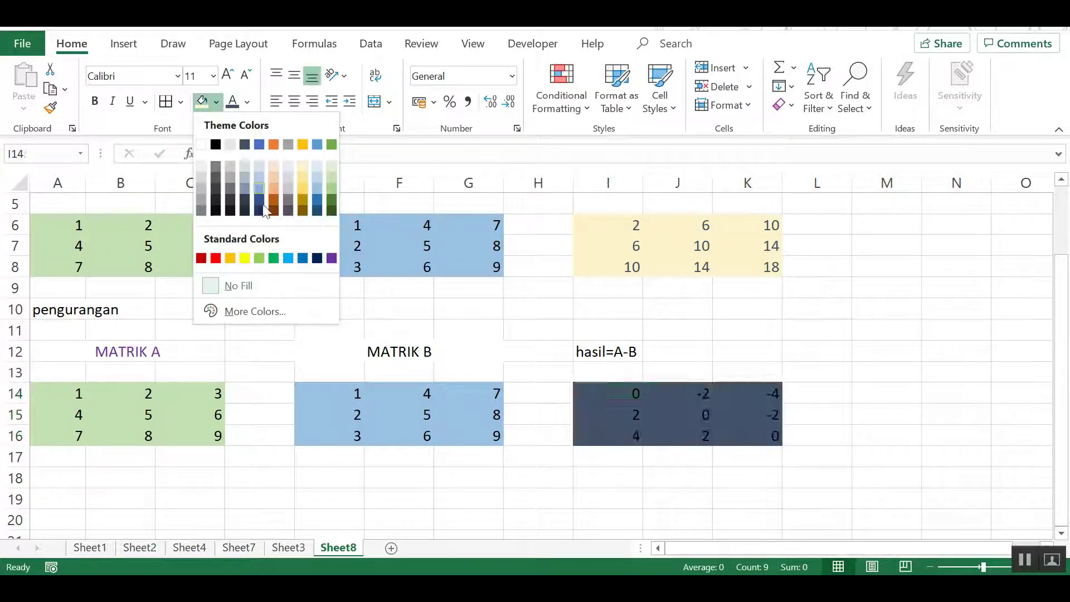
{"action": "left_click", "coordinate": [230, 258]}
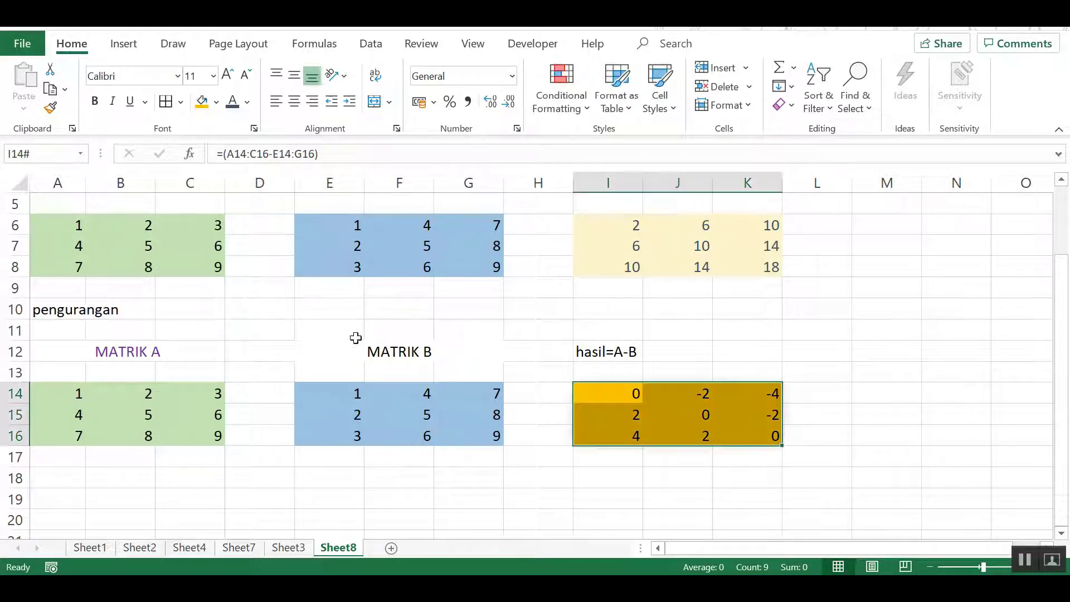
{"action": "left_click", "coordinate": [357, 350]}
{"action": "left_click", "coordinate": [59, 310]}
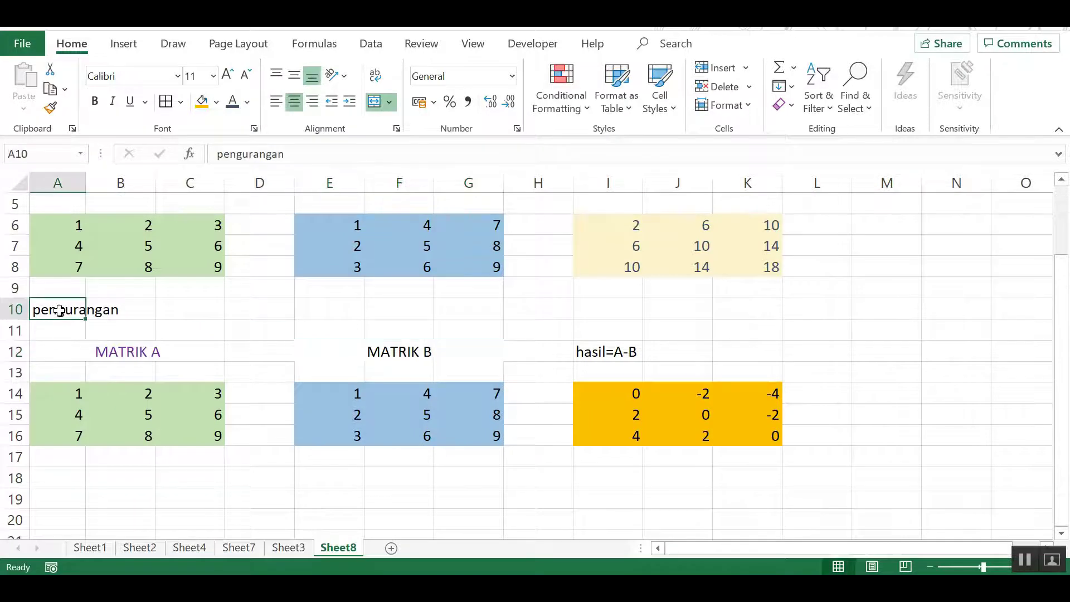
{"action": "left_click", "coordinate": [17, 309]}
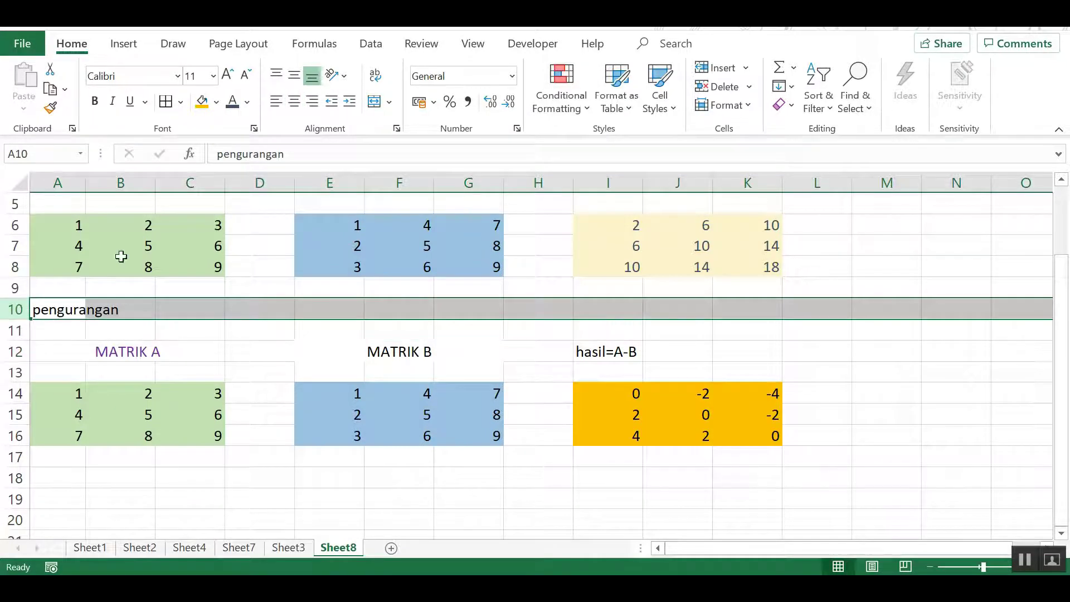
Step: Fill row 10 with the same orange and label A18 'PERKALIAN'
{"action": "left_click", "coordinate": [202, 102]}
{"action": "left_click", "coordinate": [201, 364]}
{"action": "left_click", "coordinate": [62, 471]}
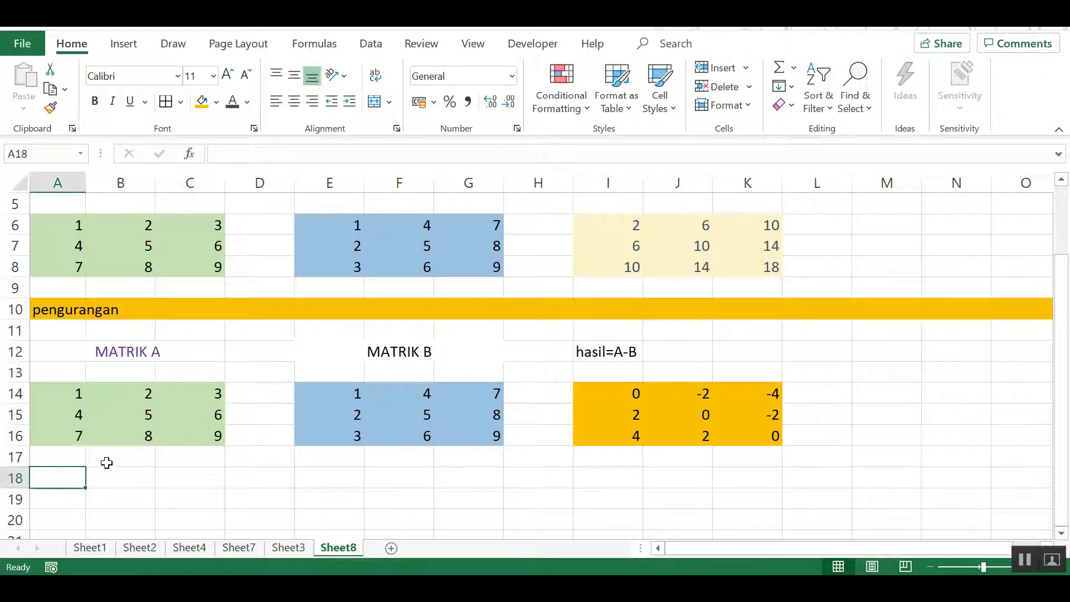
{"action": "left_click", "coordinate": [97, 456]}
{"action": "left_click", "coordinate": [51, 480]}
{"action": "type", "text": "PER"}
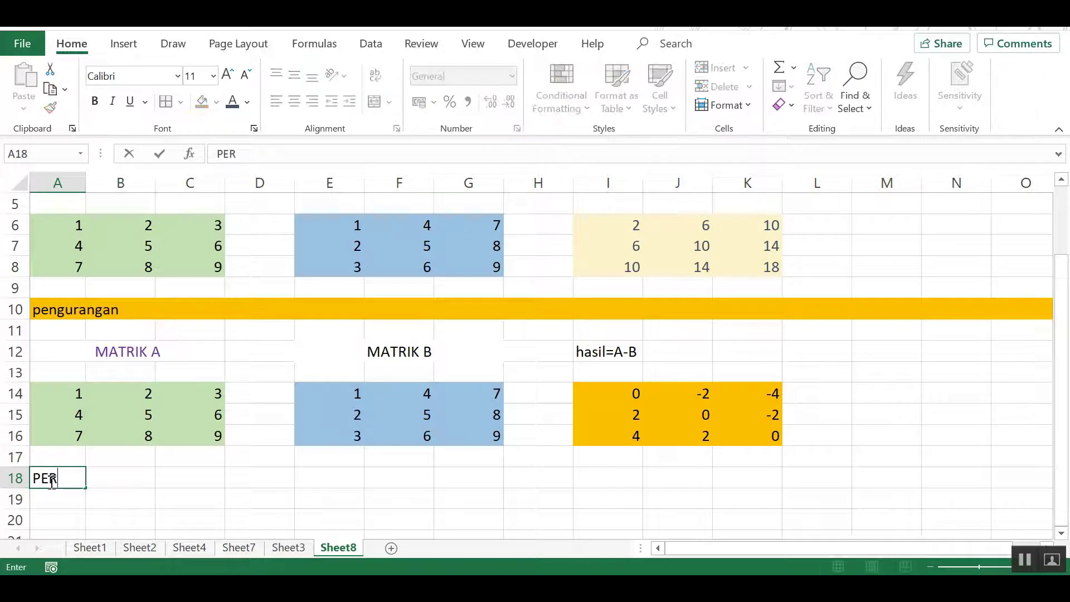
{"action": "type", "text": "KALIAN"}
{"action": "key", "text": "Return"}
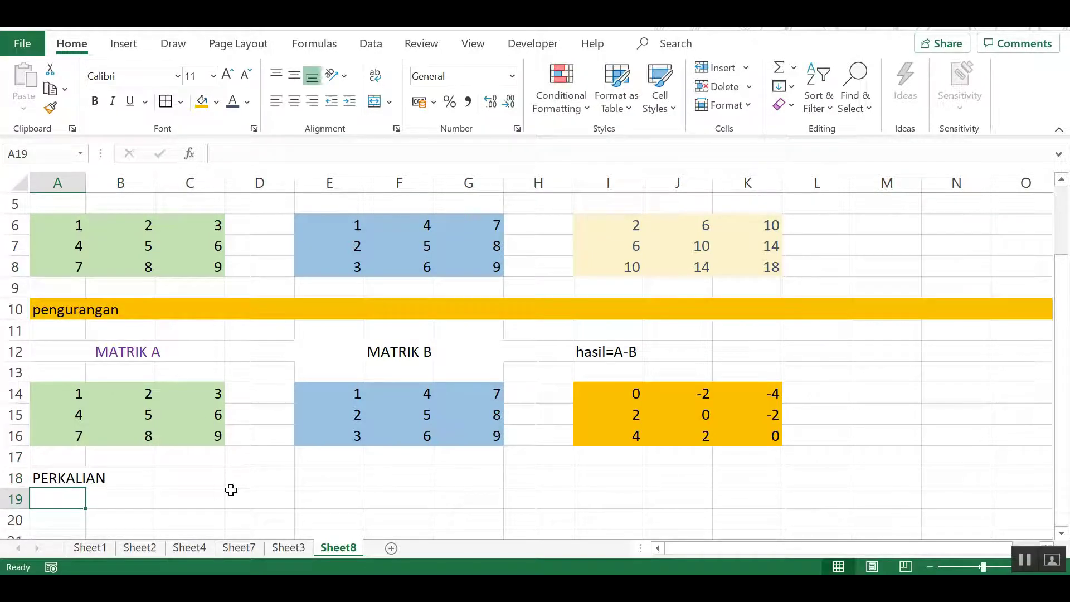
{"action": "left_click", "coordinate": [229, 489]}
Step: Copy the MATRIK A and B block from rows 12–16 to A20
{"action": "mouse_move", "coordinate": [85, 353]}
{"action": "left_mouse_down"}
{"action": "mouse_move", "coordinate": [317, 429]}
{"action": "mouse_move", "coordinate": [430, 438]}
{"action": "left_mouse_up"}
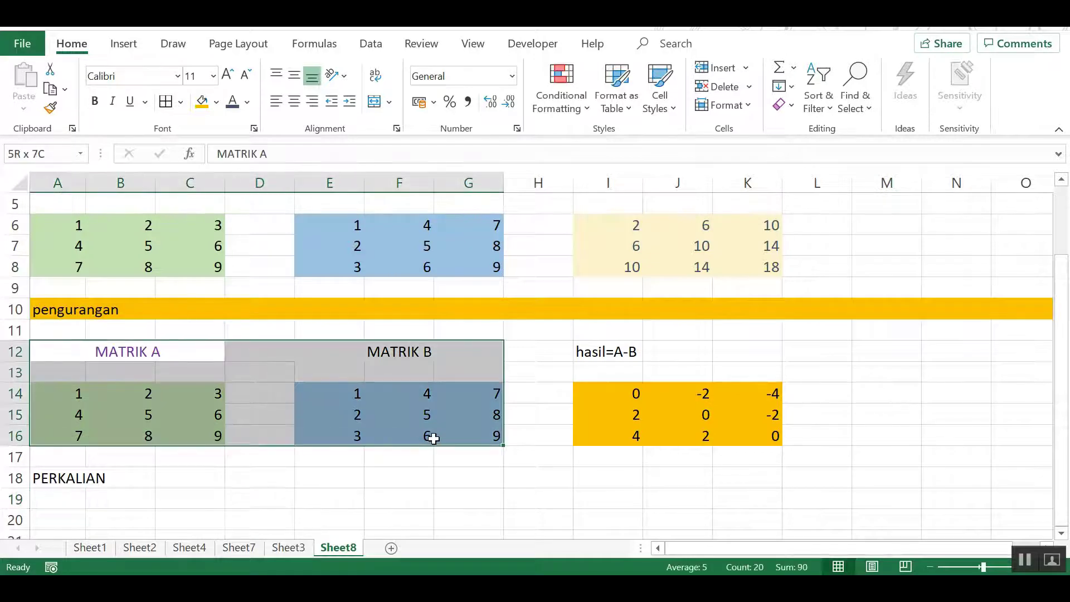
{"action": "key", "text": "ctrl+c"}
{"action": "left_click", "coordinate": [52, 515]}
{"action": "key", "text": "ctrl+v"}
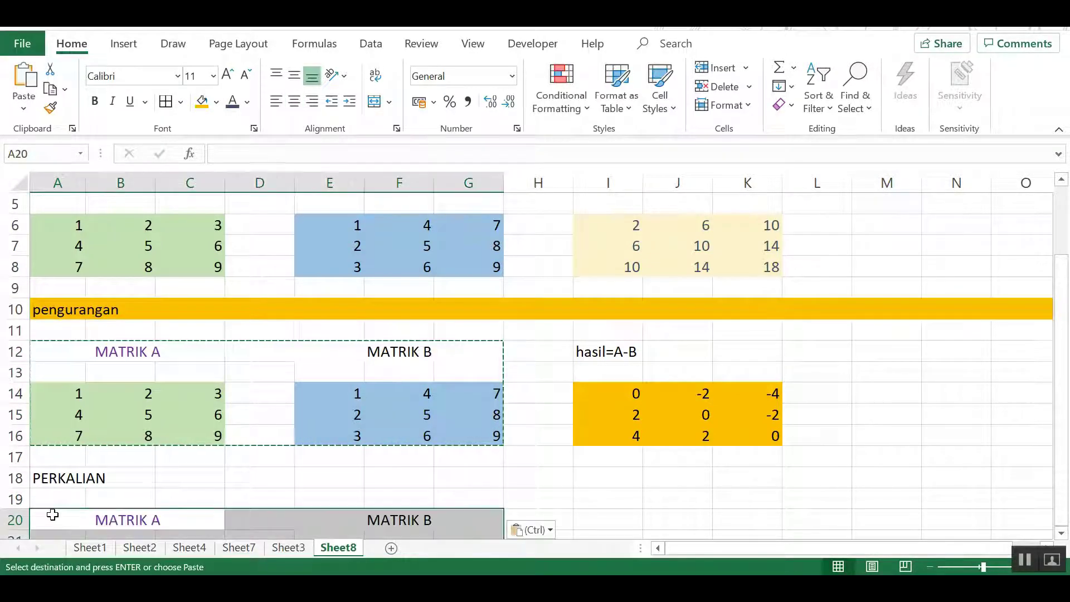
{"action": "left_click_drag", "start_coordinate": [1064, 456], "coordinate": [1065, 511]}
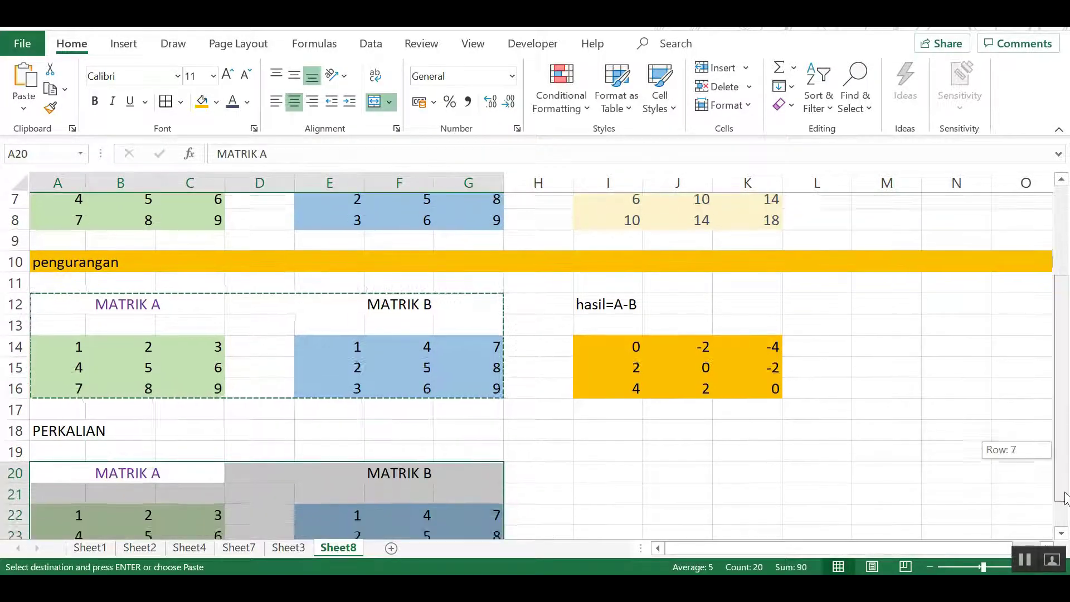
Step: Type the heading 'HASIL= A*B' in I19
{"action": "left_click", "coordinate": [596, 423]}
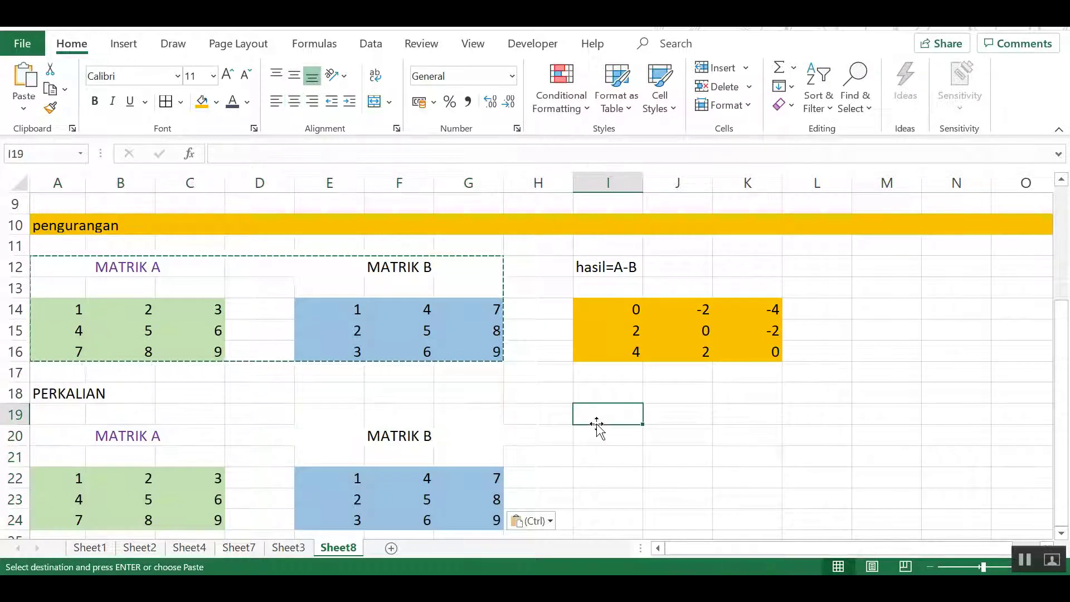
{"action": "type", "text": "HASIL= A*B"}
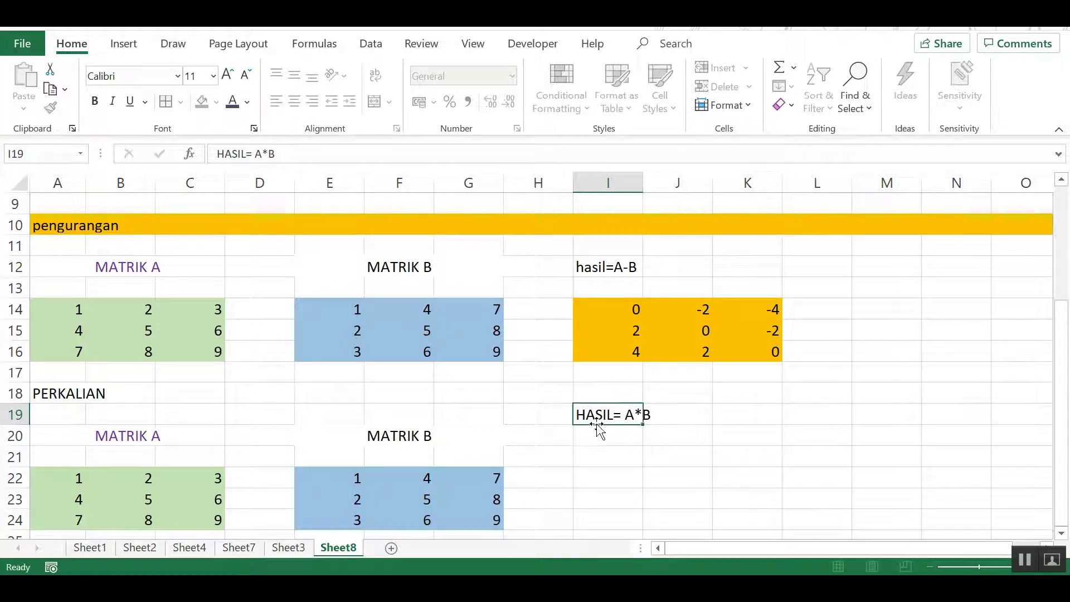
{"action": "key", "text": "Return"}
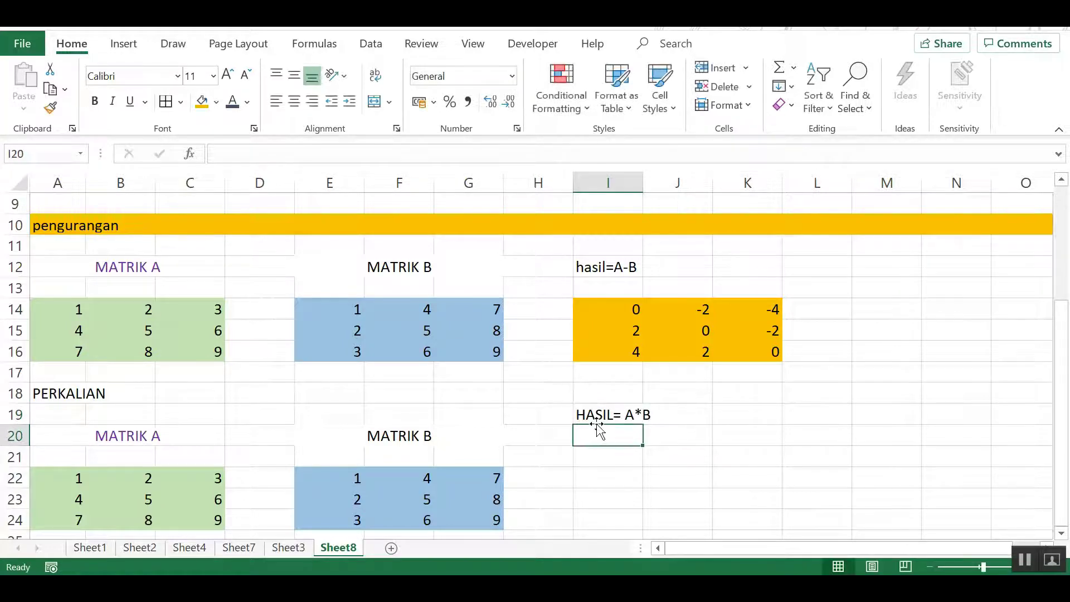
{"action": "left_click", "coordinate": [584, 477]}
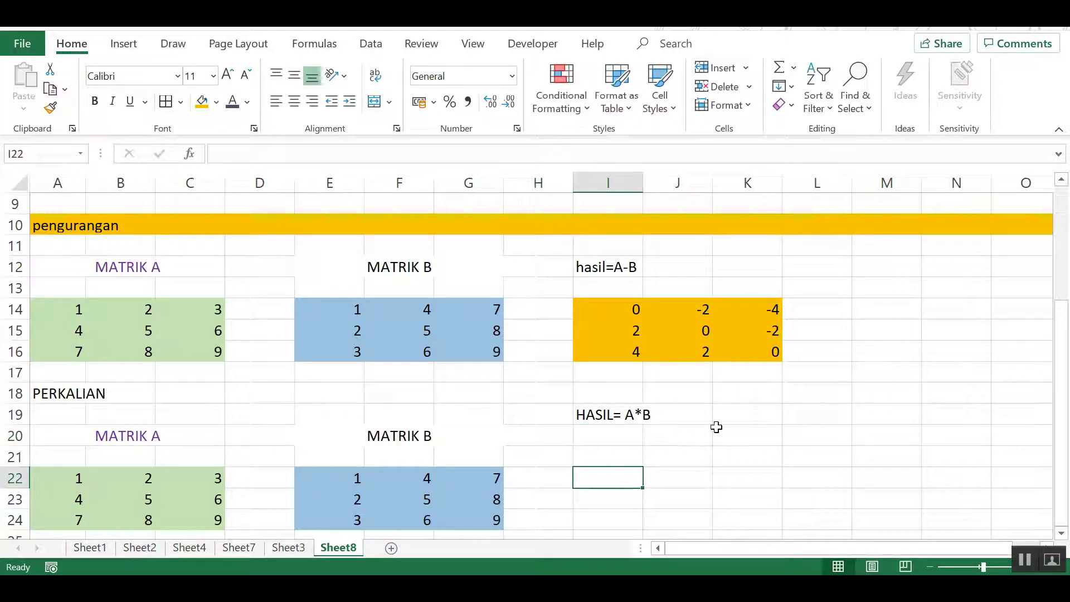
{"action": "key", "text": "Down"}
{"action": "key", "text": "Down"}
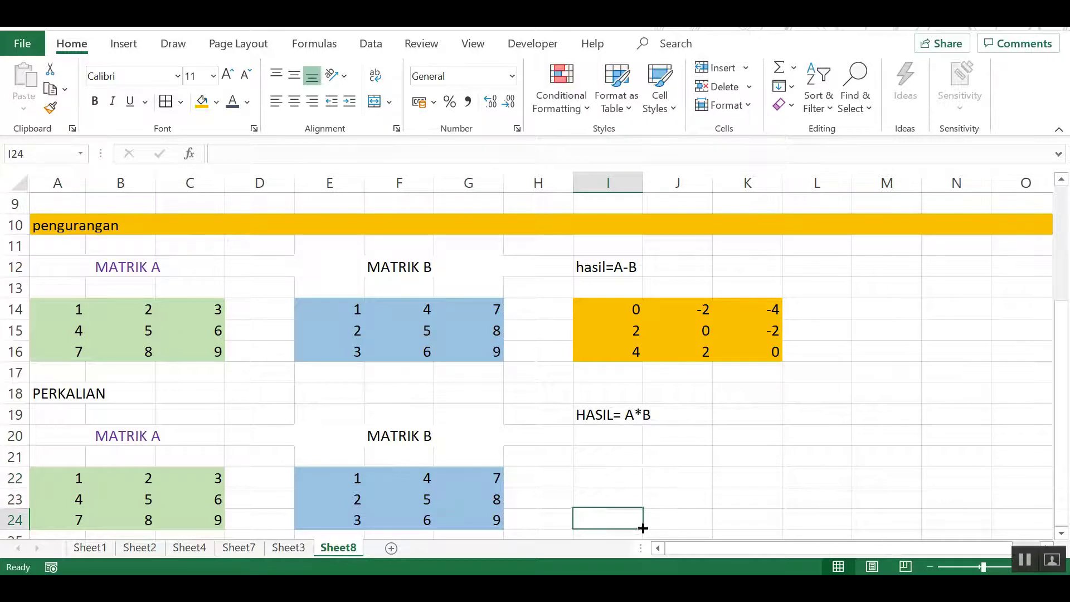
{"action": "key", "text": "Down"}
{"action": "key", "text": "Down"}
{"action": "key", "text": "Down"}
{"action": "key", "text": "Down"}
{"action": "key", "text": "Down"}
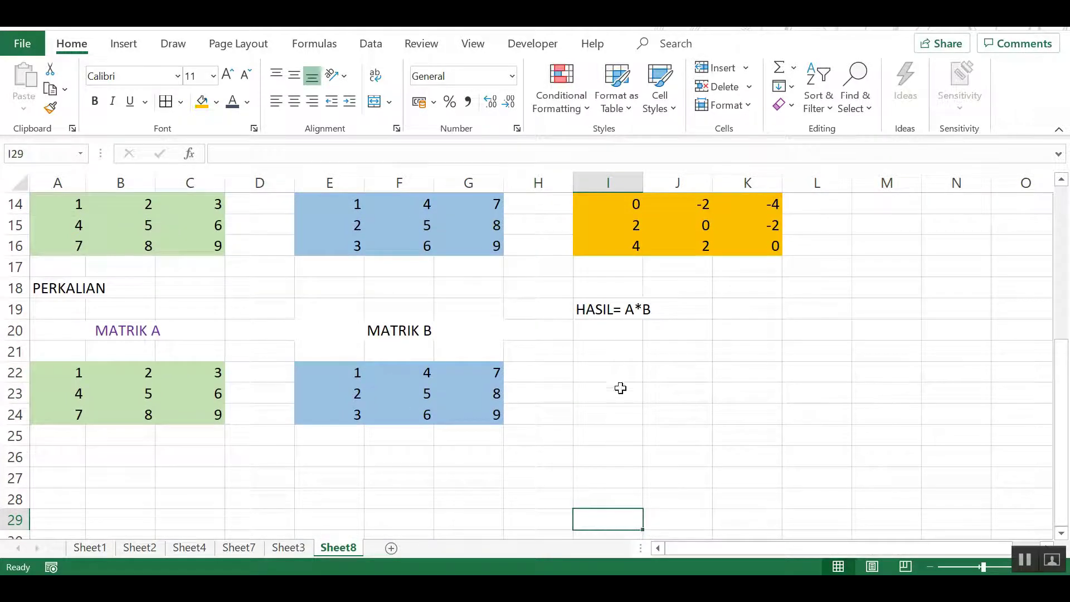
{"action": "left_click", "coordinate": [610, 366]}
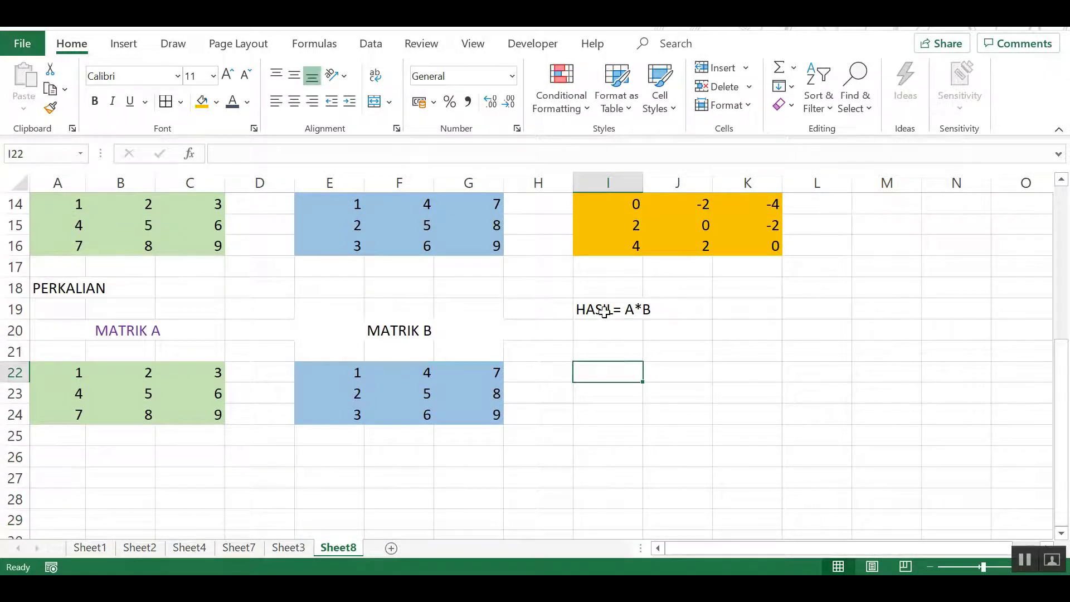
{"action": "left_click", "coordinate": [586, 352]}
Step: Move the 'HASIL= A*B' label from I19 down to I20
{"action": "left_click", "coordinate": [588, 310]}
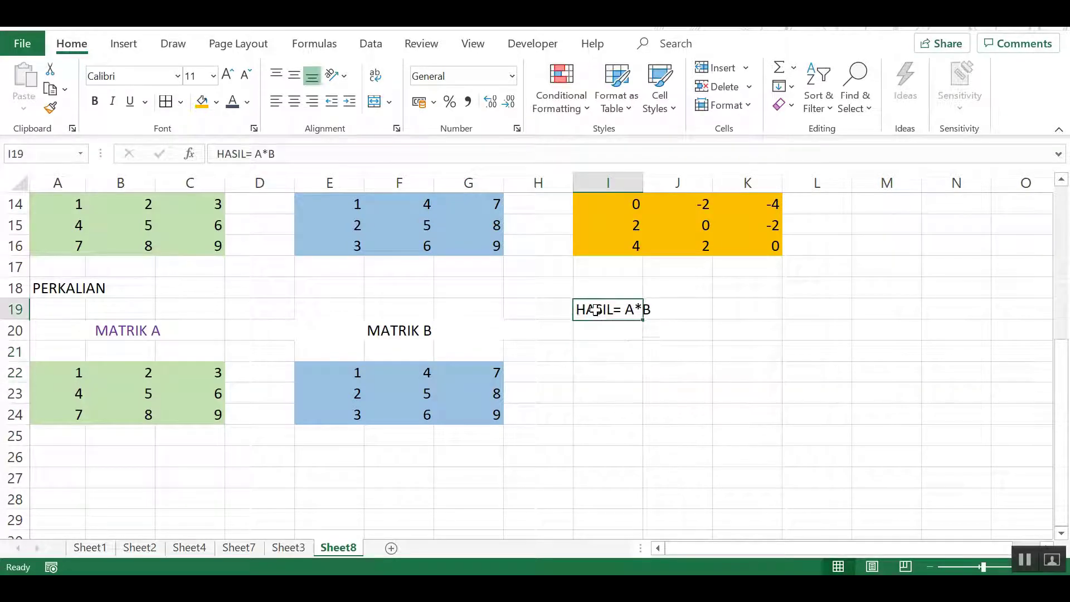
{"action": "key", "text": "ctrl+c"}
{"action": "left_click", "coordinate": [600, 323]}
{"action": "key", "text": "ctrl+v"}
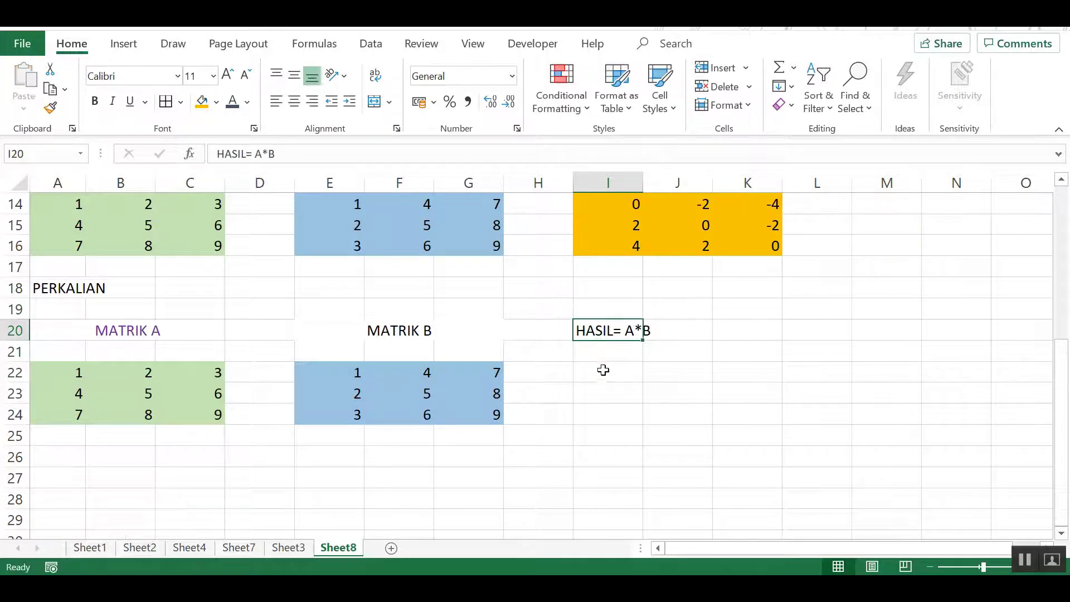
{"action": "left_click", "coordinate": [605, 370]}
{"action": "left_click_drag", "start_coordinate": [646, 381], "coordinate": [746, 411]}
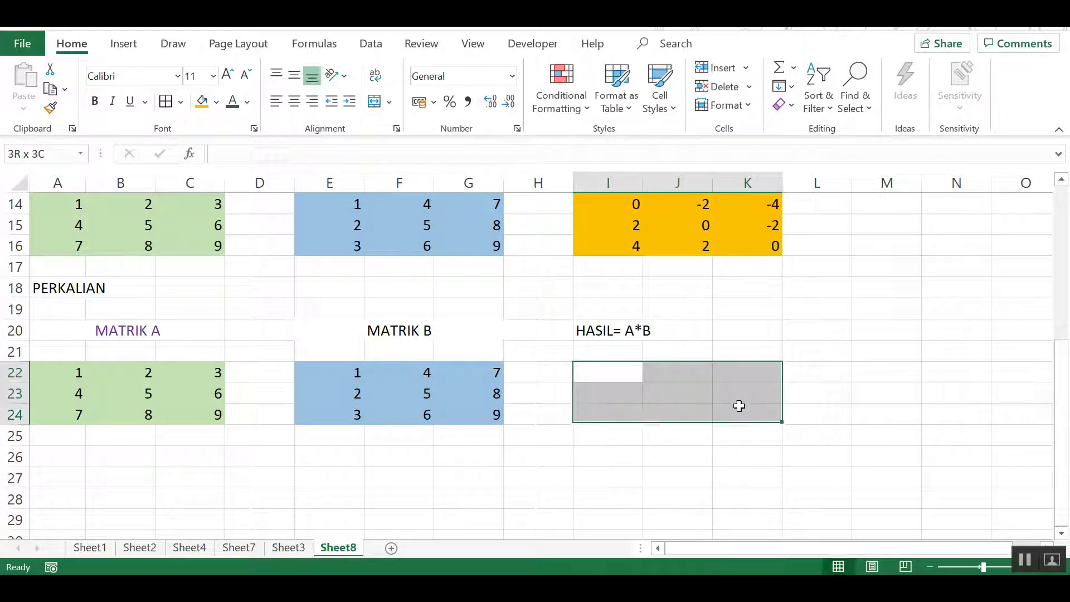
Step: Enter =MMULT(A22:C24;E22:G24) as an array formula in I22:K24, giving 14 through 194
{"action": "type", "text": "="}
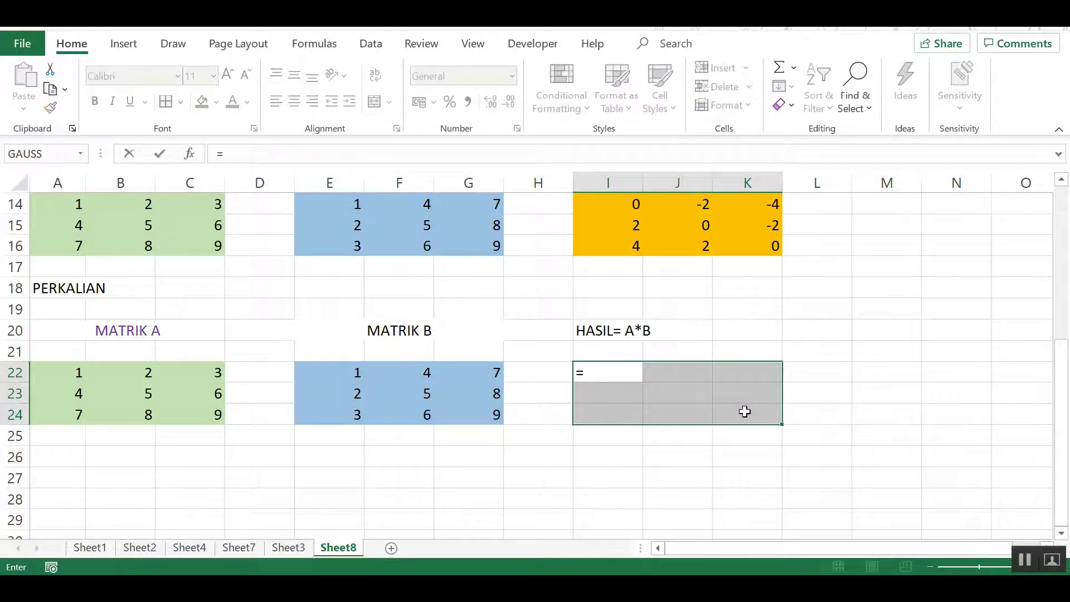
{"action": "type", "text": "m"}
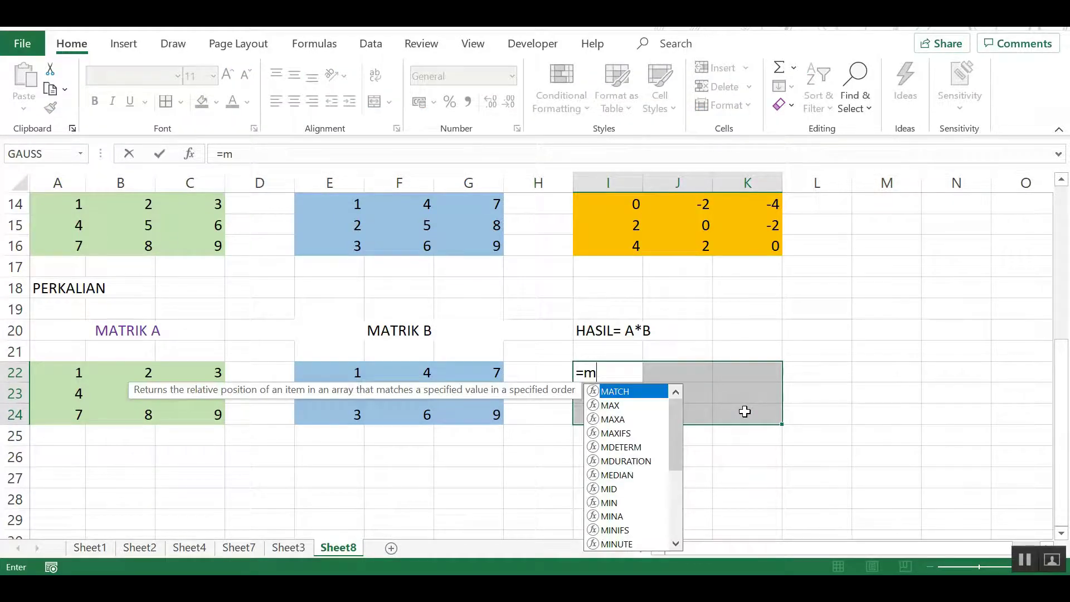
{"action": "type", "text": "m"}
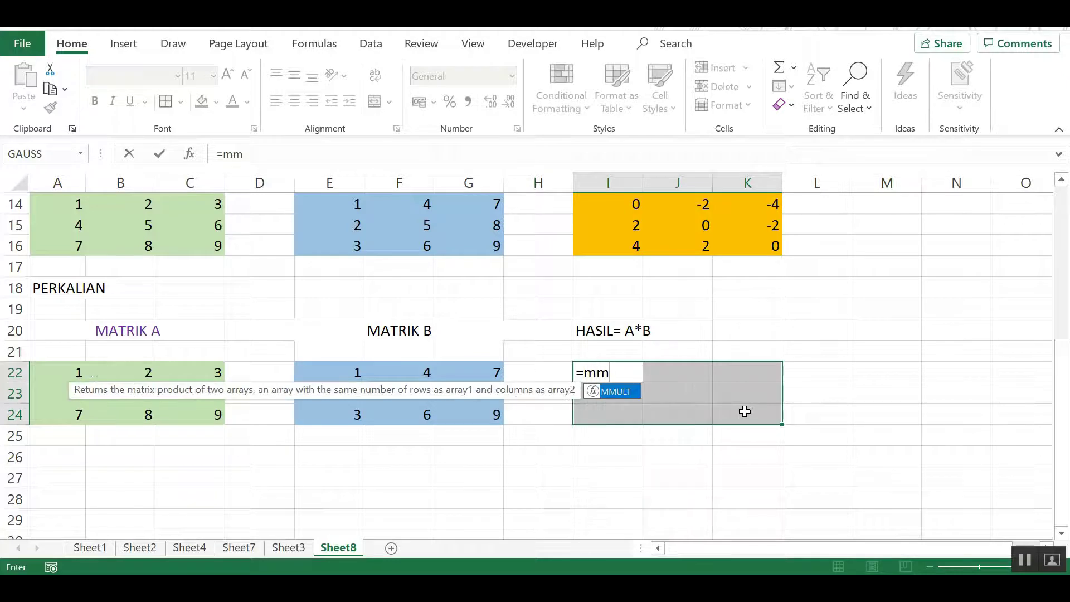
{"action": "double_click", "coordinate": [623, 393]}
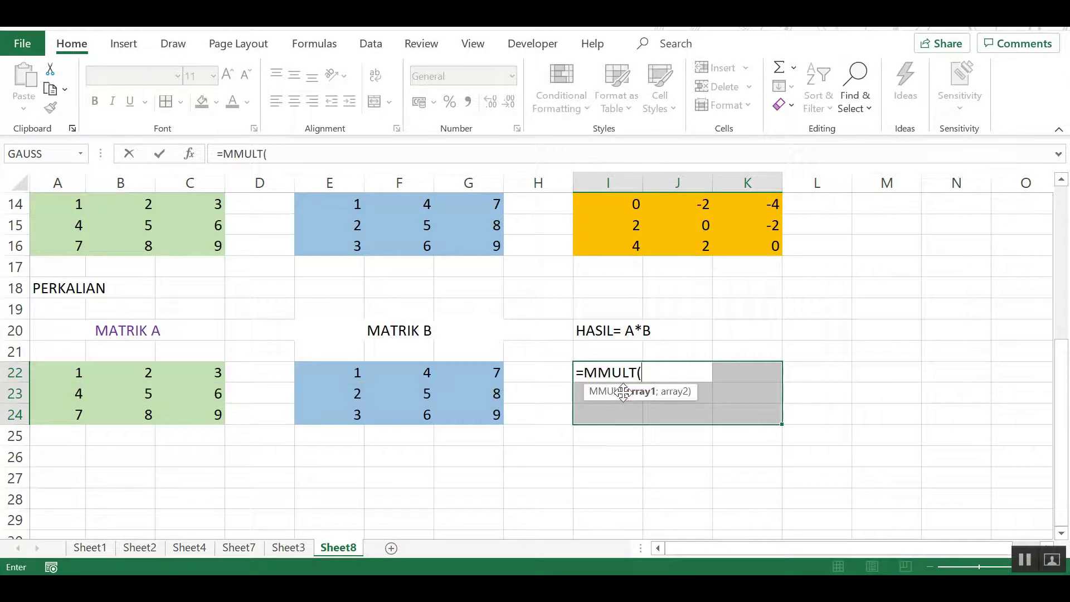
{"action": "left_click_drag", "start_coordinate": [67, 372], "coordinate": [186, 413]}
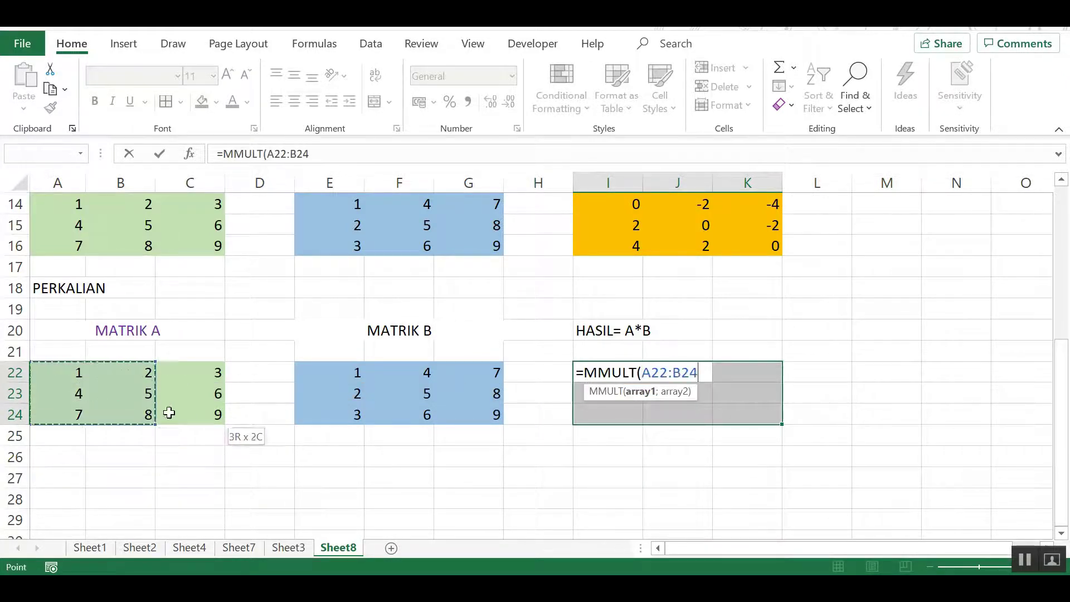
{"action": "type", "text": ";"}
{"action": "left_click_drag", "start_coordinate": [341, 373], "coordinate": [467, 415]}
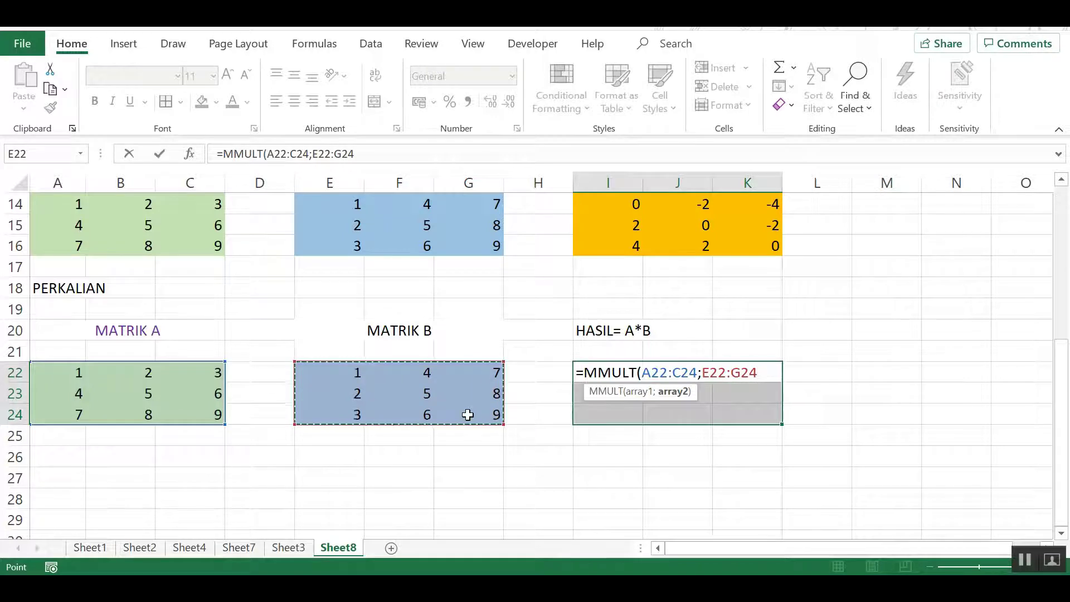
{"action": "type", "text": ")"}
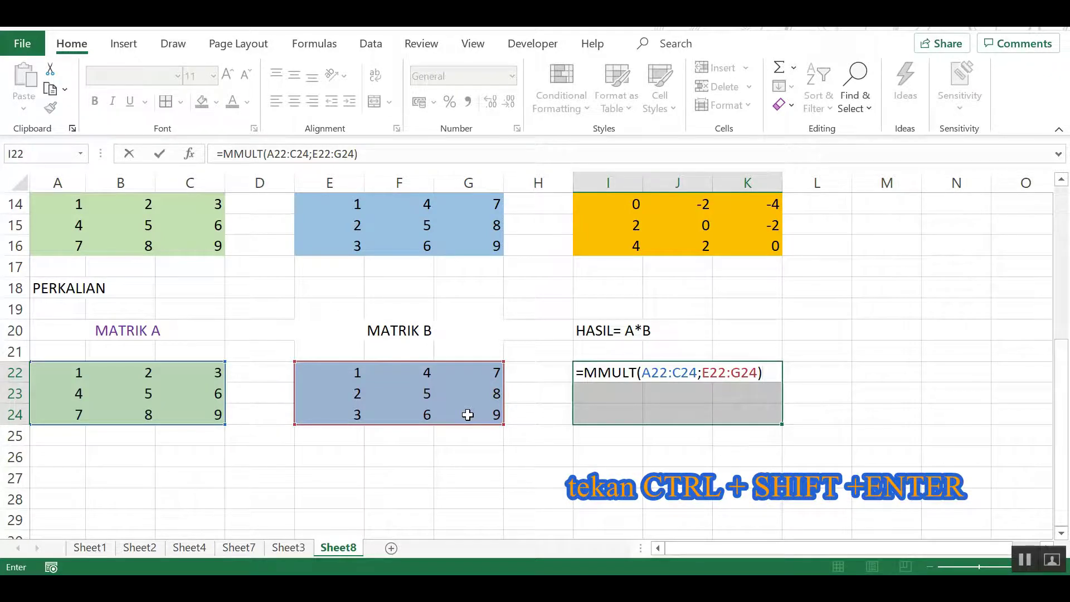
{"action": "key", "text": "ctrl+shift+Return"}
{"action": "key", "text": "Down"}
{"action": "key", "text": "Down"}
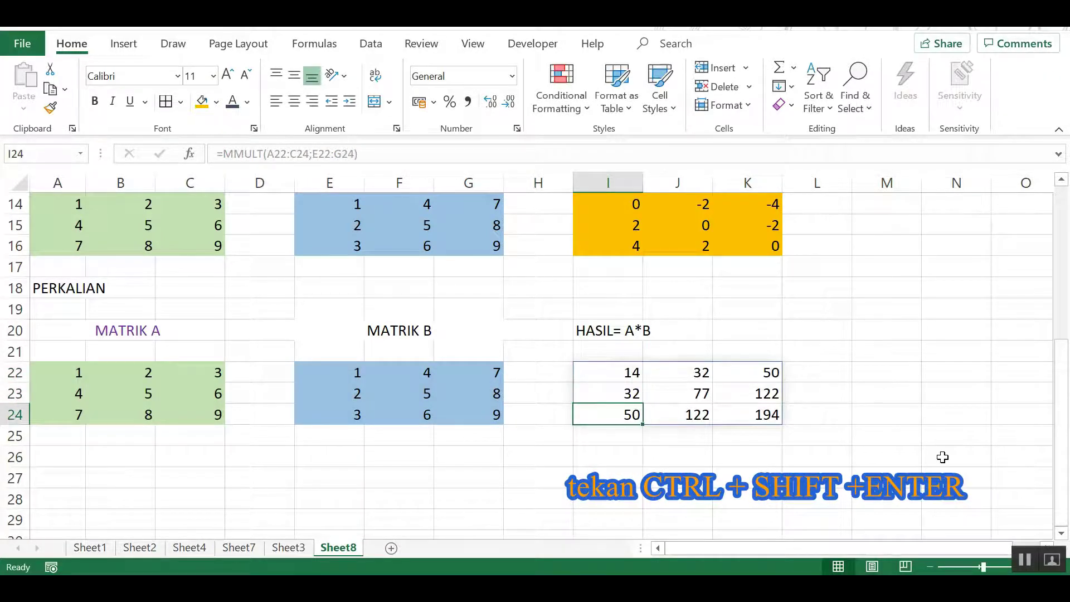
{"action": "left_click", "coordinate": [943, 380]}
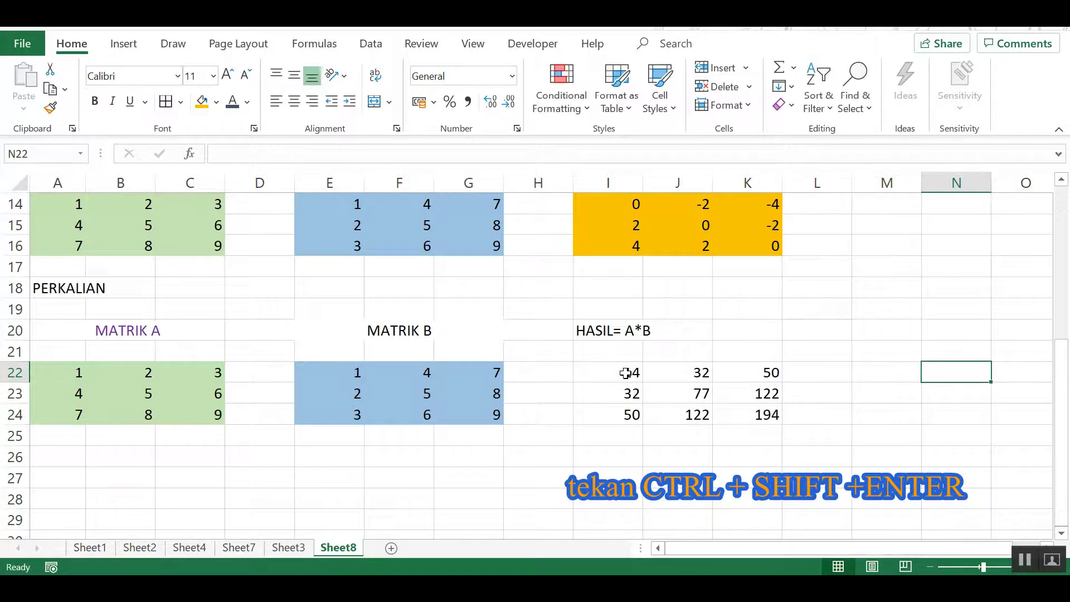
Step: Shade I22:K24 orange, then try clearing I23 and dismiss the can't-delete warning
{"action": "left_click_drag", "start_coordinate": [619, 373], "coordinate": [771, 417]}
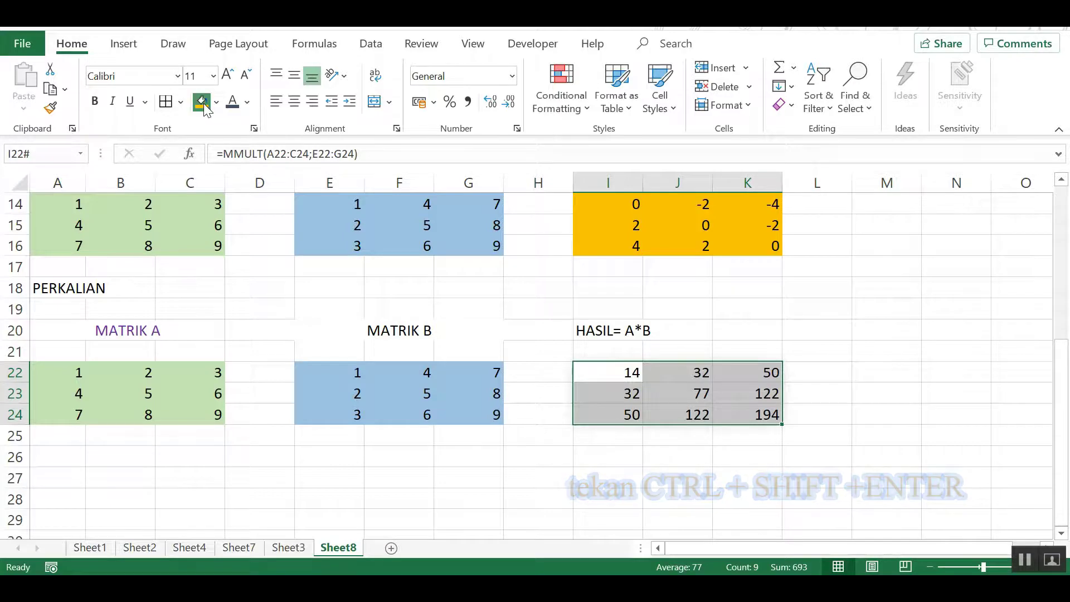
{"action": "left_click", "coordinate": [888, 336]}
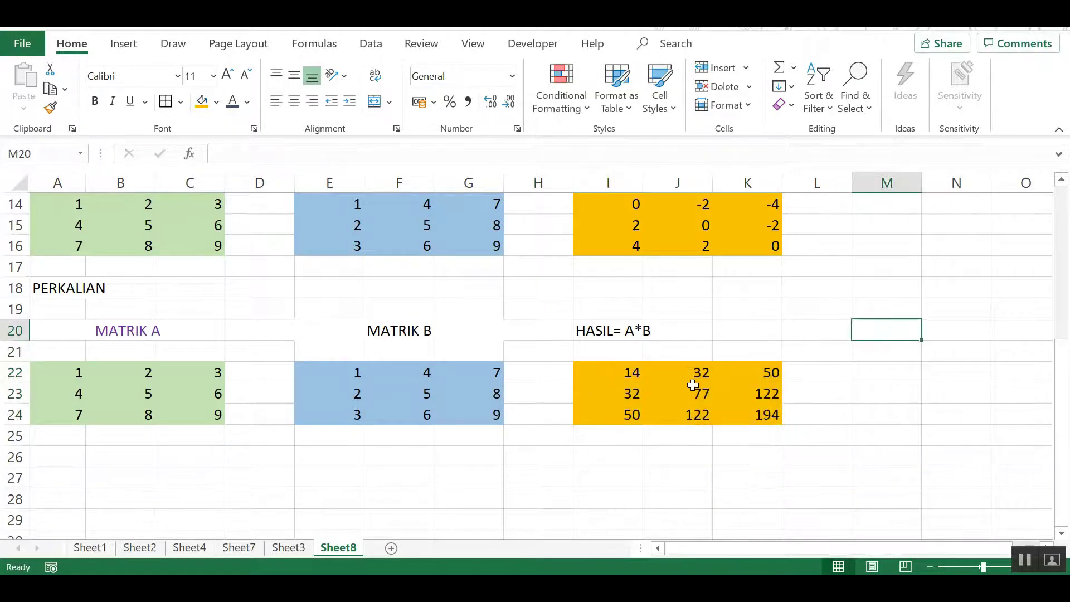
{"action": "double_click", "coordinate": [619, 374]}
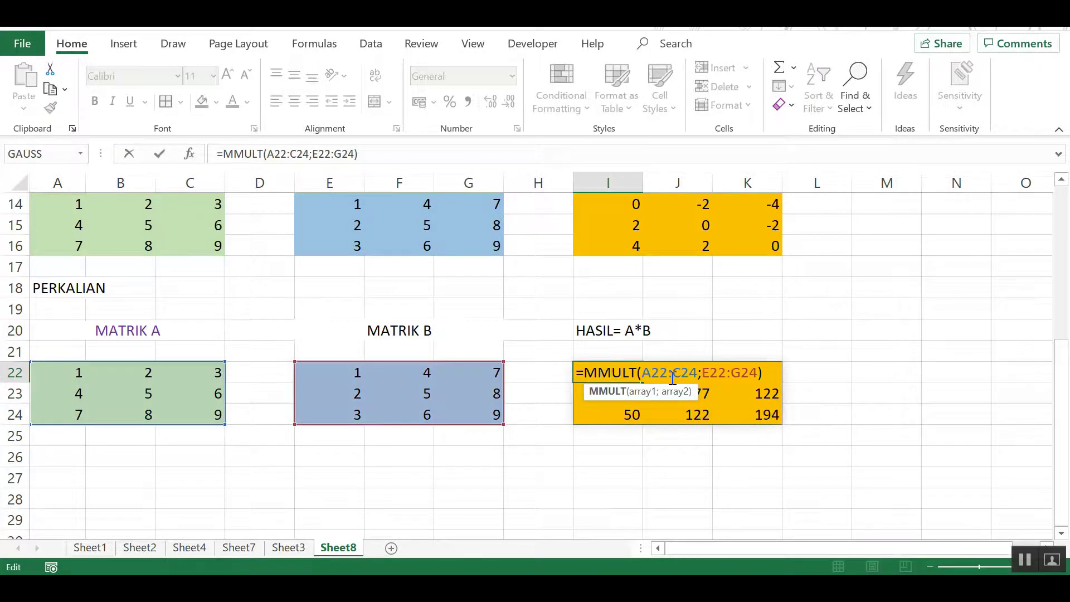
{"action": "key", "text": "Return"}
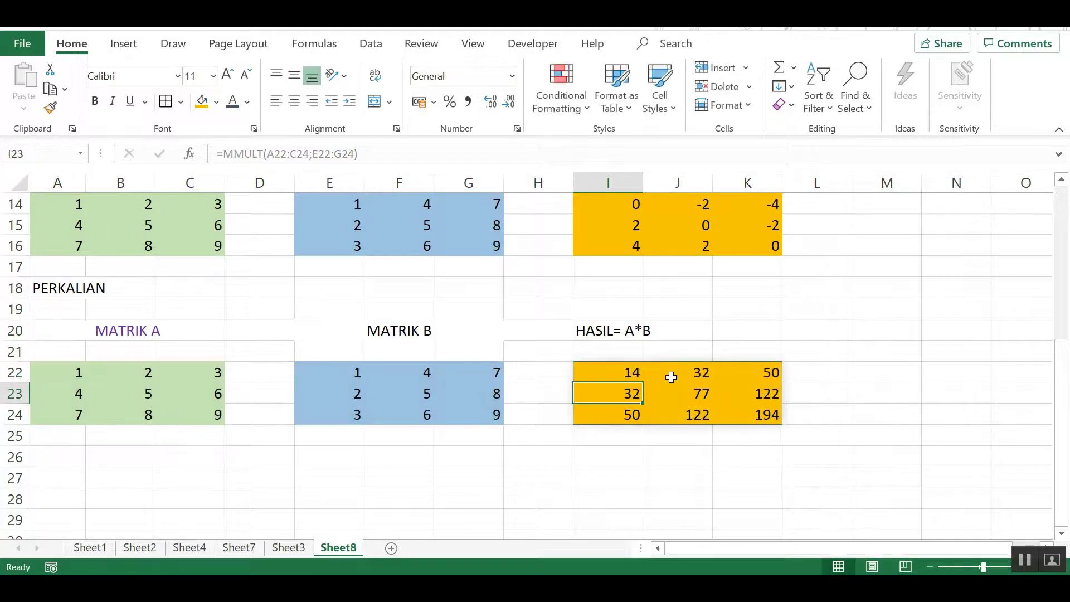
{"action": "key", "text": "BackSpace"}
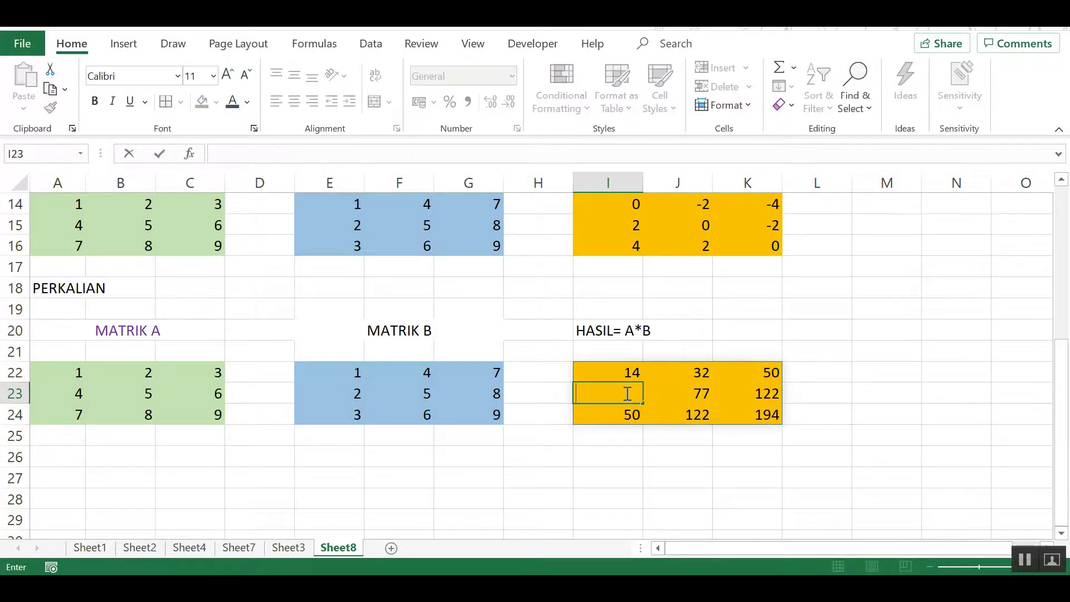
{"action": "left_click", "coordinate": [693, 448]}
{"action": "key", "text": "Down"}
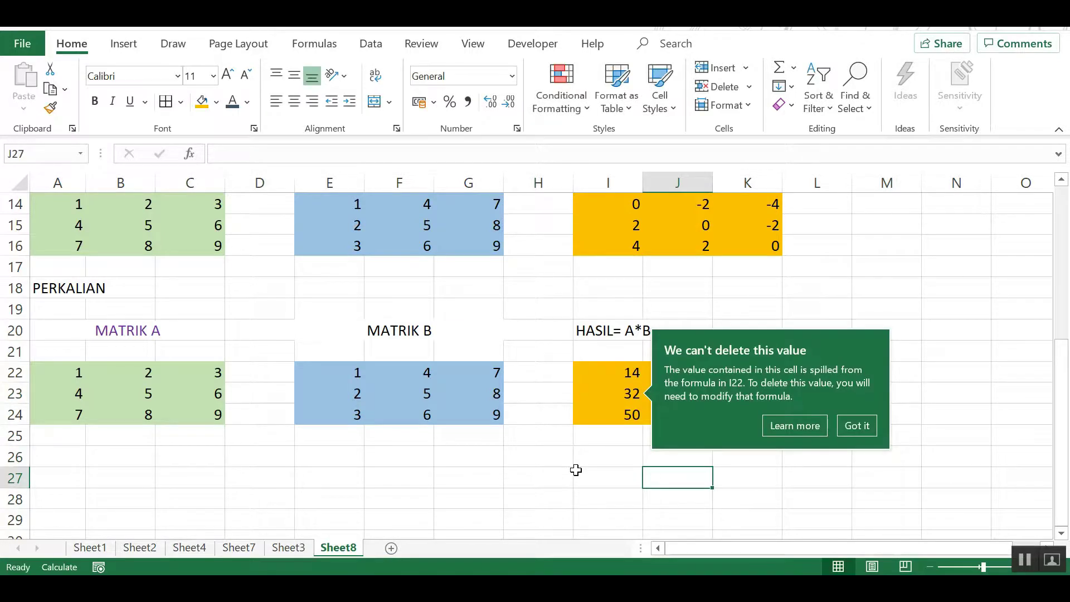
{"action": "left_click", "coordinate": [856, 426]}
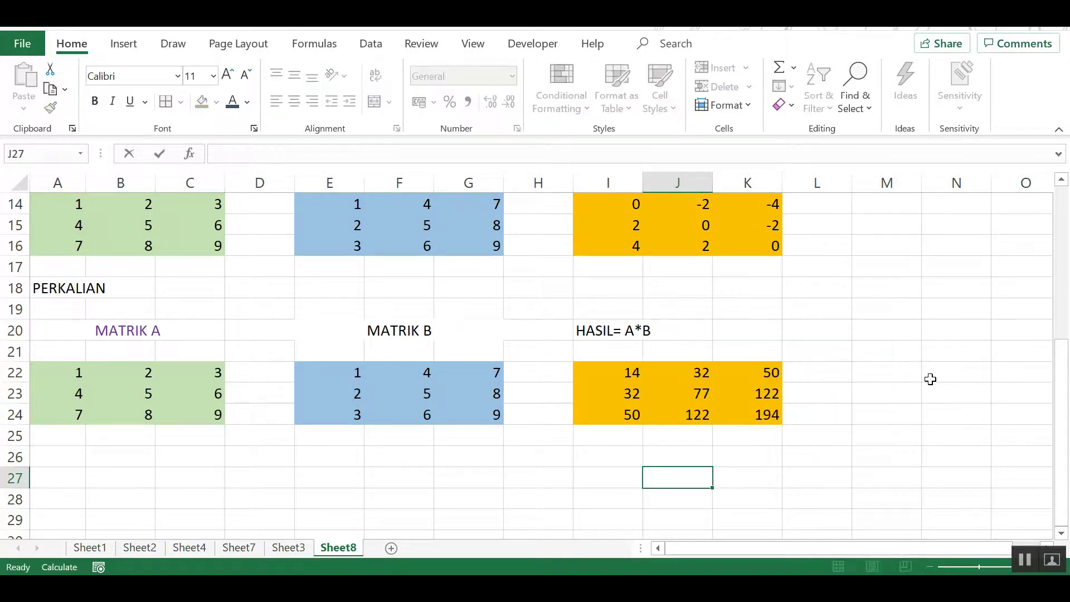
Step: Inspect the MMULT formula in I22 and retry clearing I23, leaving the spilled 32 intact
{"action": "left_click", "coordinate": [624, 370]}
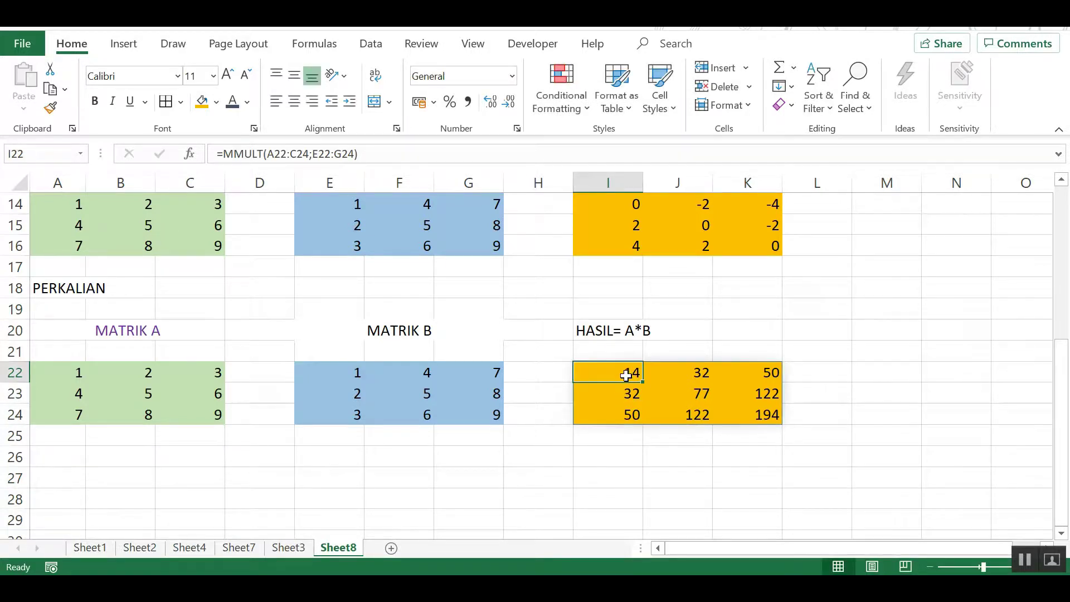
{"action": "double_click", "coordinate": [626, 375]}
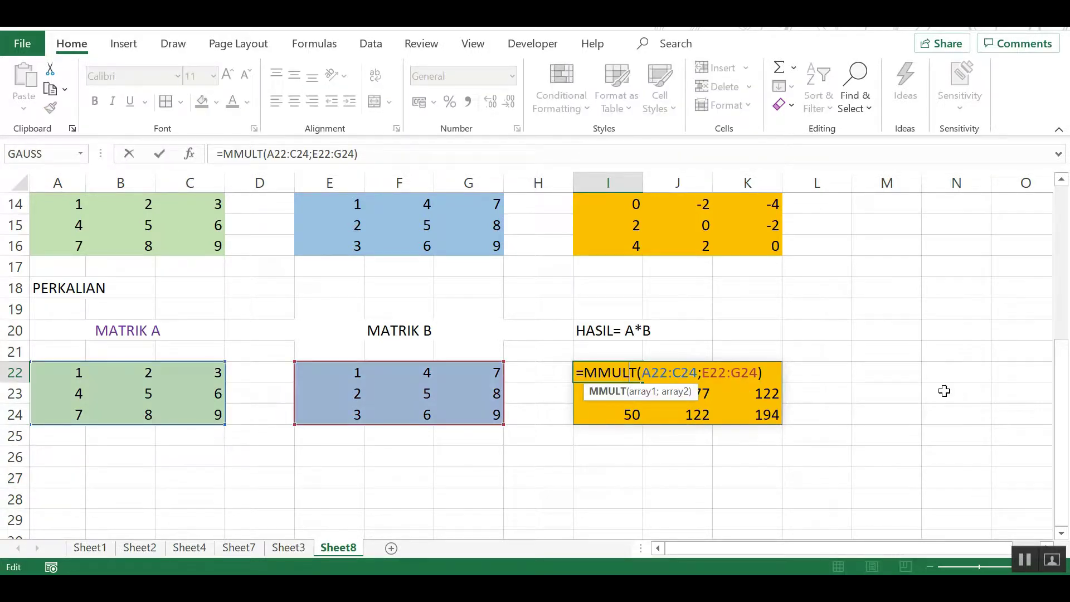
{"action": "key", "text": "Return"}
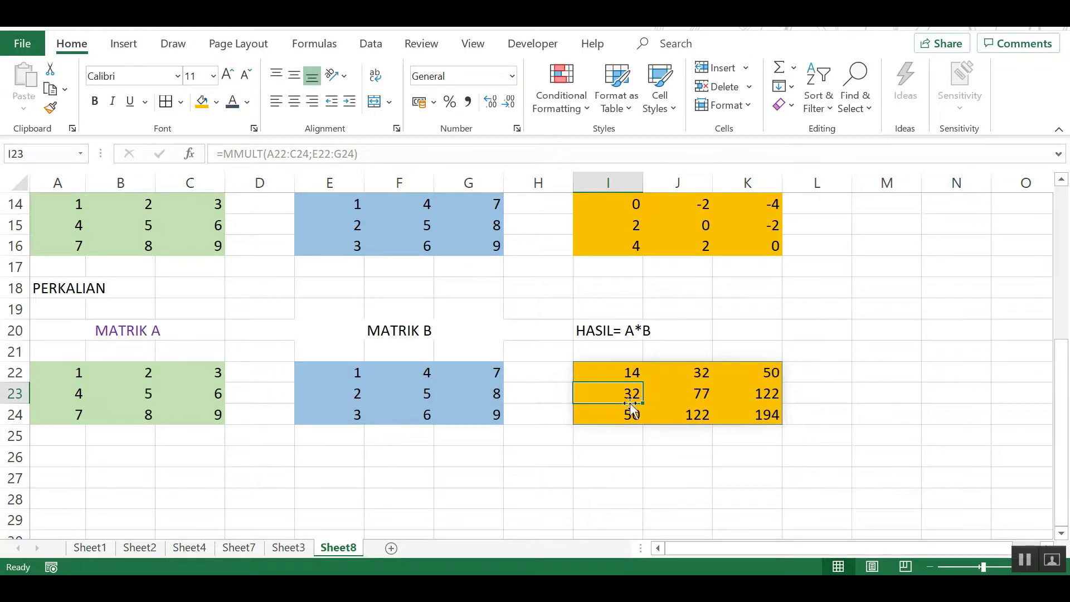
{"action": "key", "text": "BackSpace"}
{"action": "key", "text": "Return"}
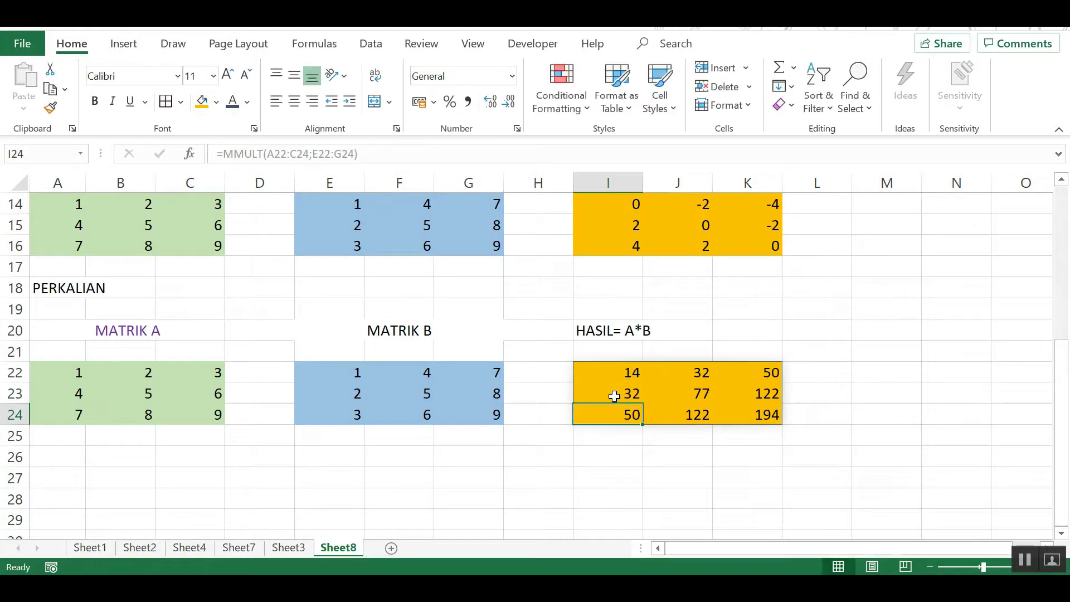
{"action": "left_click", "coordinate": [562, 472]}
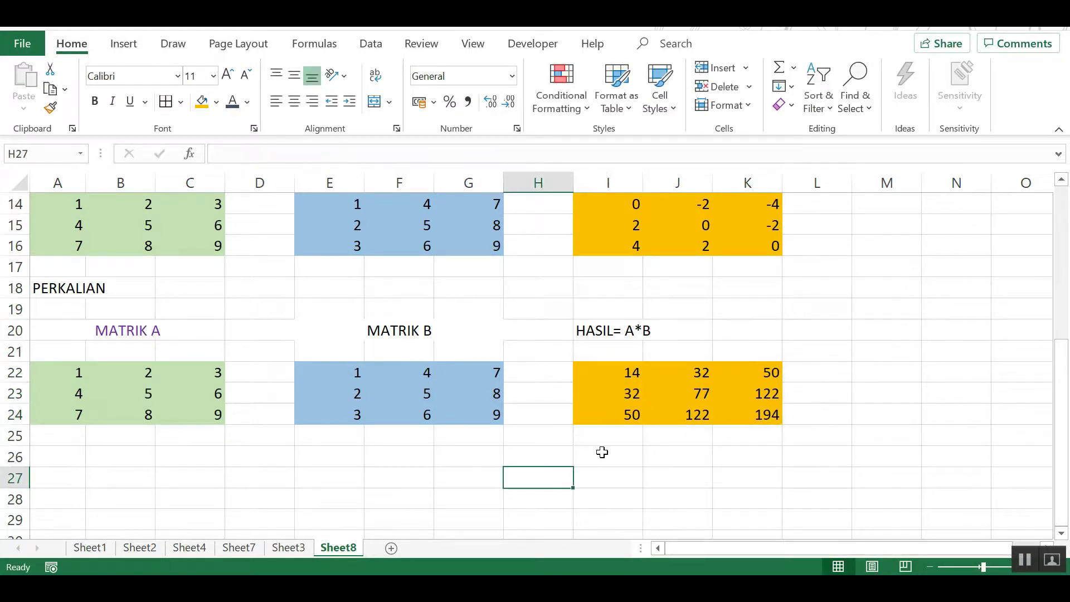